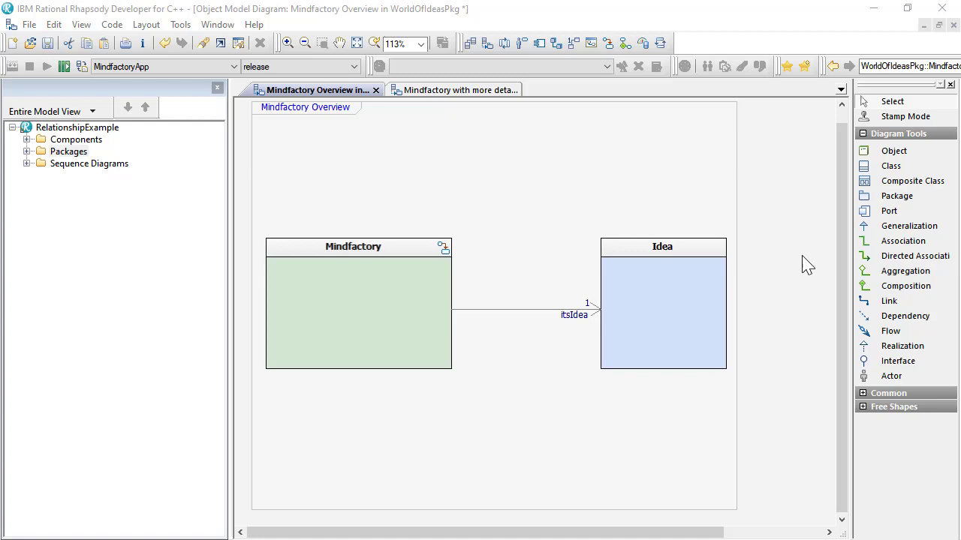
Step: Close the Diagram Tools palette so the Mindfactory–Idea diagram fills the view
click(901, 241)
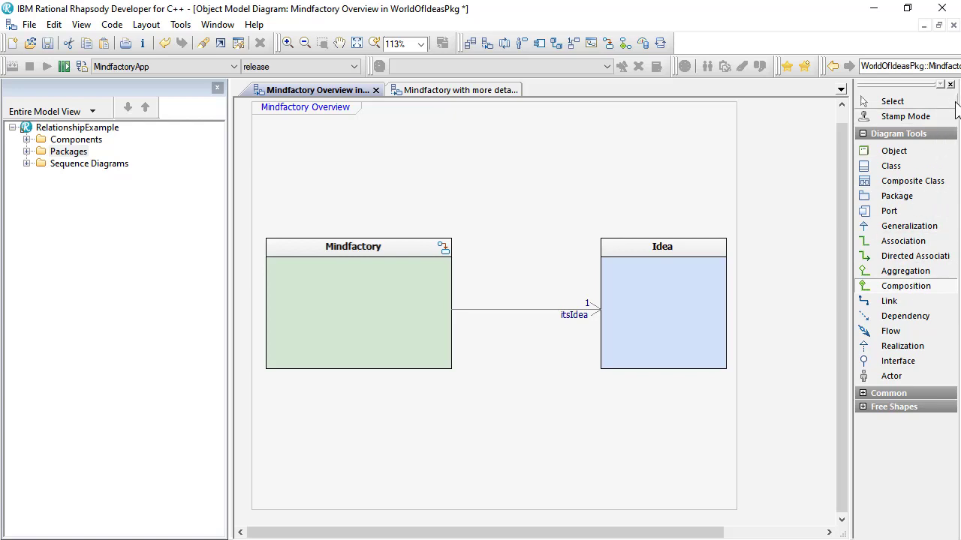
click(951, 86)
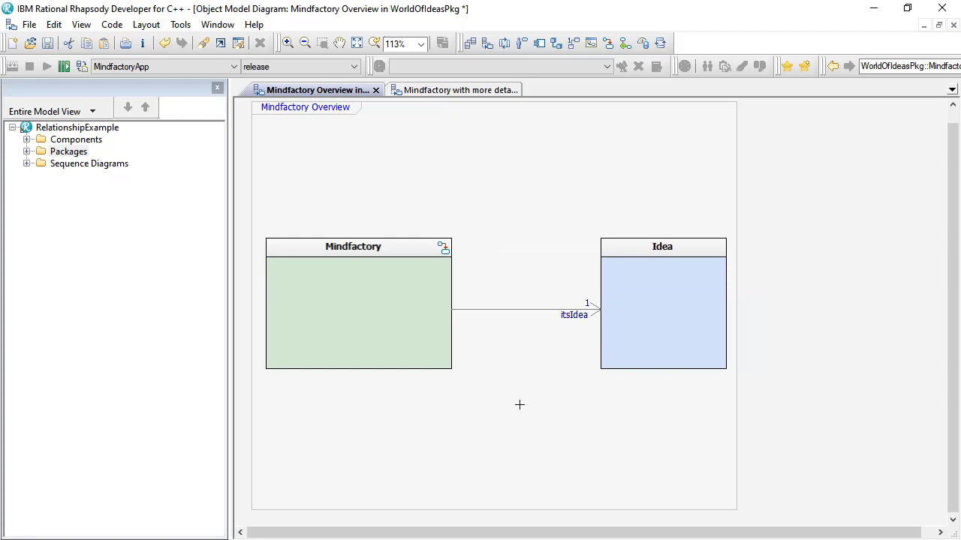
click(501, 310)
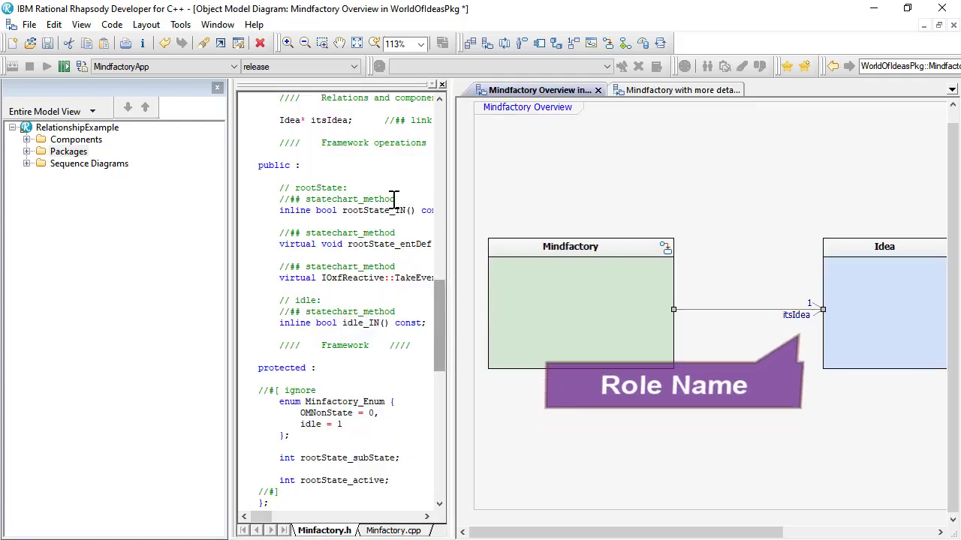
drag(364, 122, 276, 121)
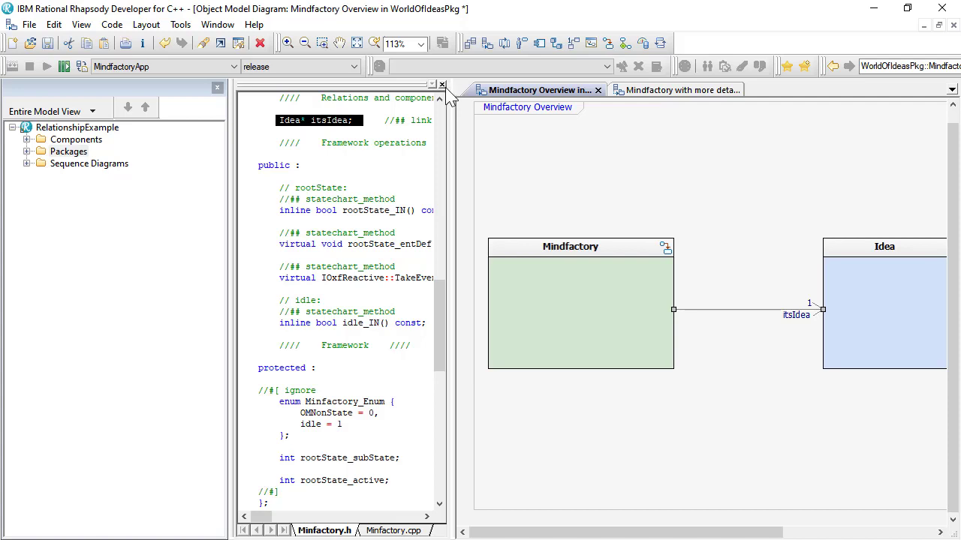
click(442, 85)
Step: Set the multiplicity at the itsIdea end of the association to *
click(550, 366)
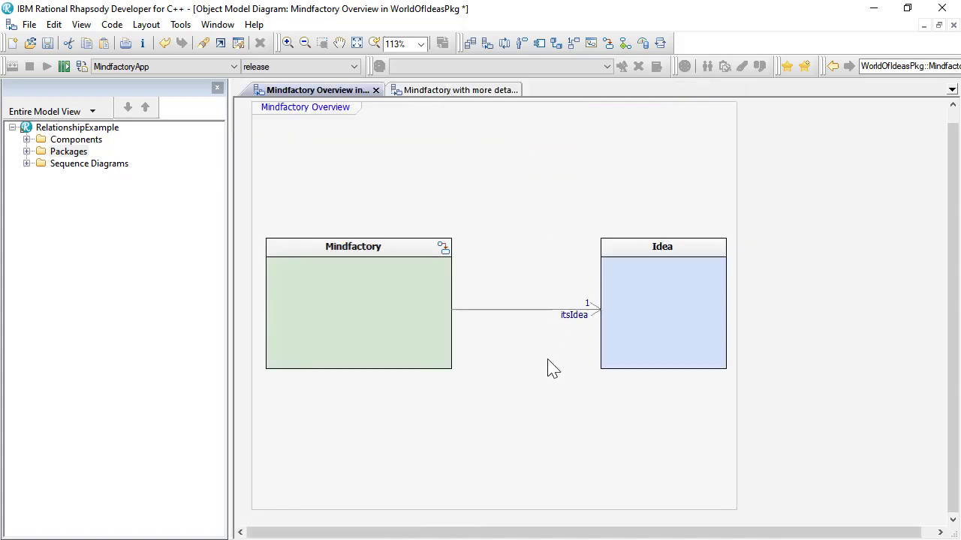
click(586, 301)
text(*)
click(544, 373)
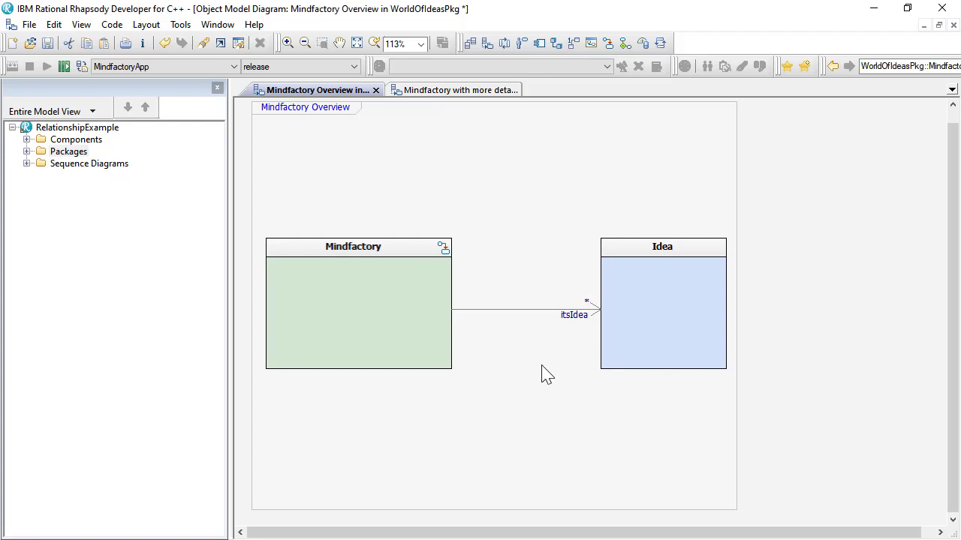
Step: Show the association's generated code and highlight the OMCollection<Idea*> itsIdea declaration
click(518, 309)
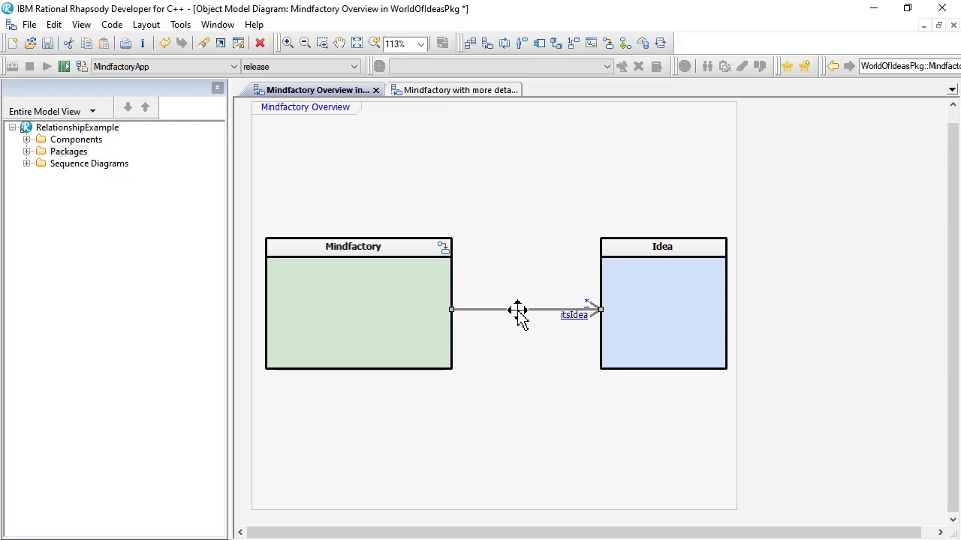
key(ctrl+e)
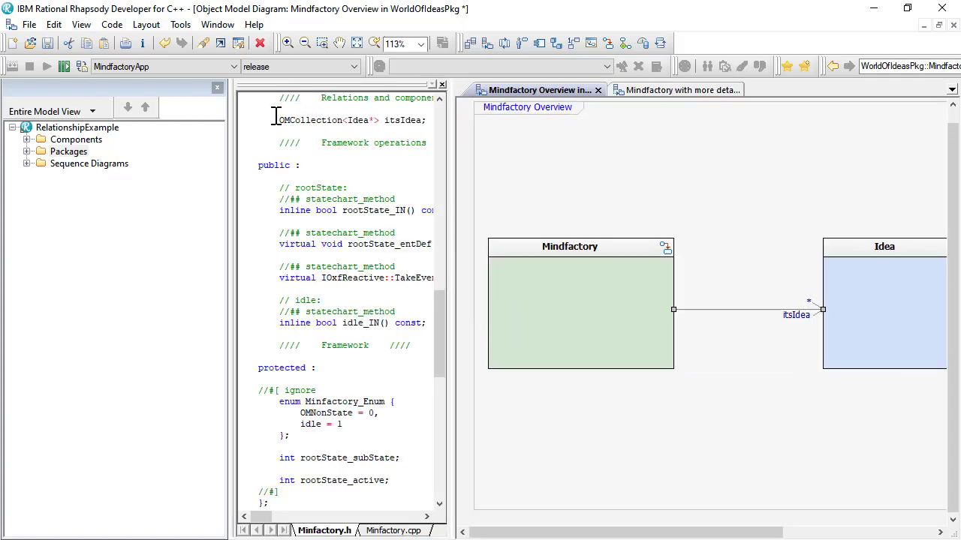
drag(275, 120, 426, 122)
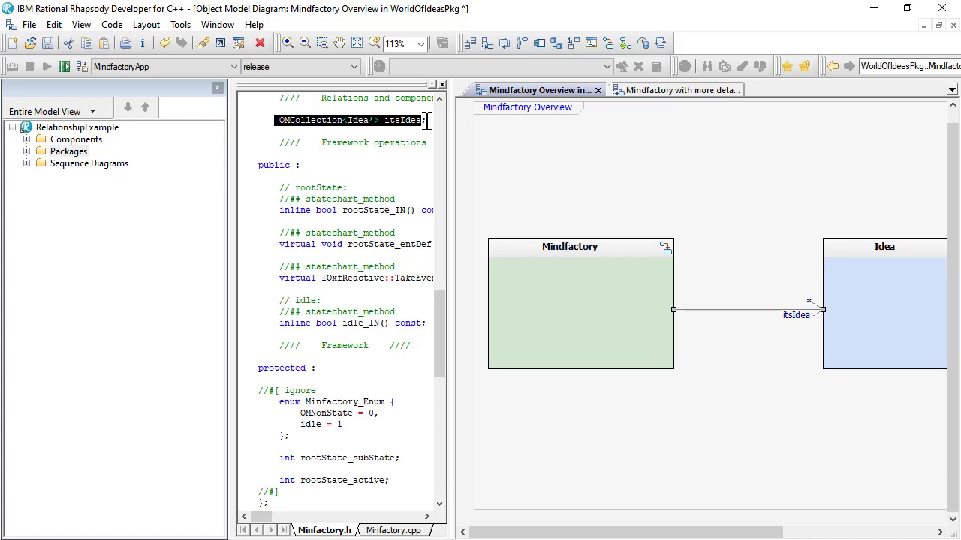
drag(426, 122, 432, 120)
Step: Enable the End1 CG > Relation > Ordered property in the association's Features
right_click(704, 308)
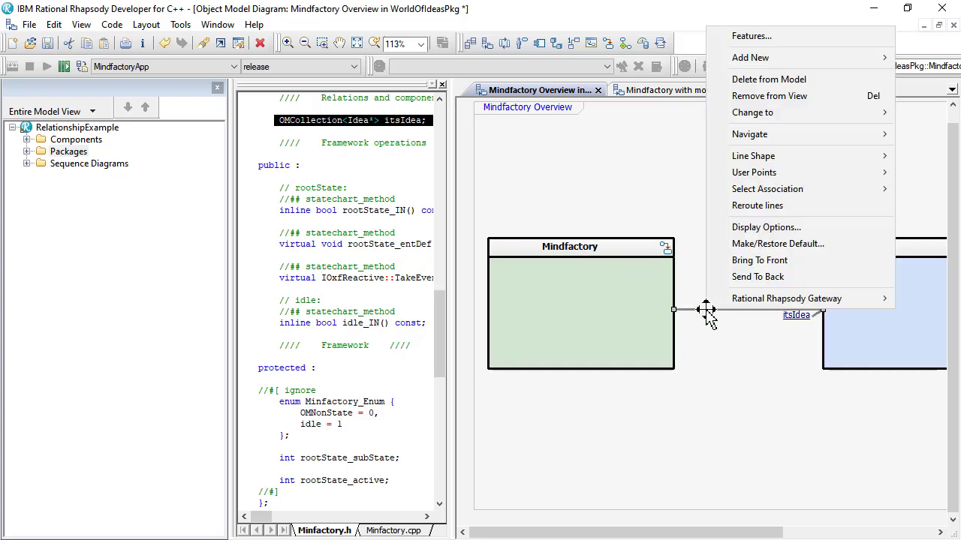
click(752, 36)
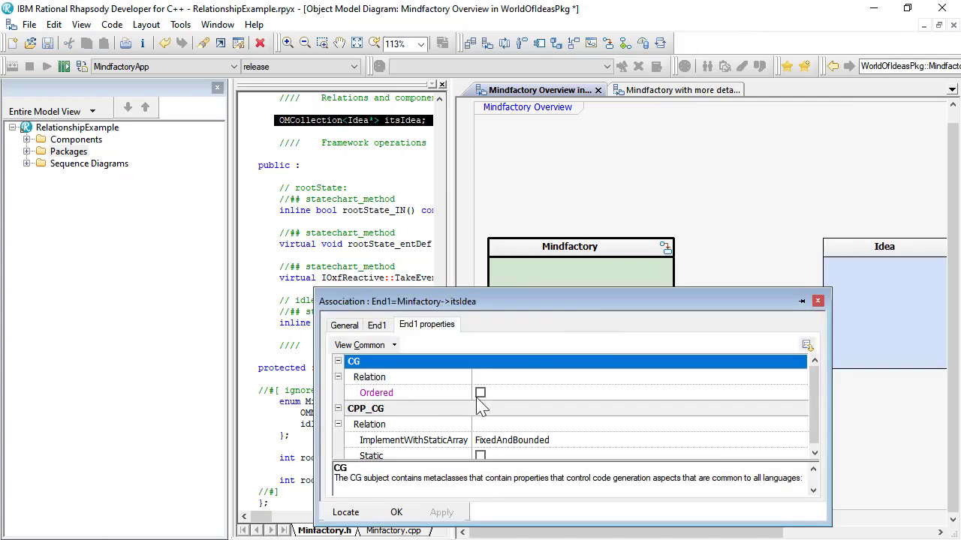
click(480, 393)
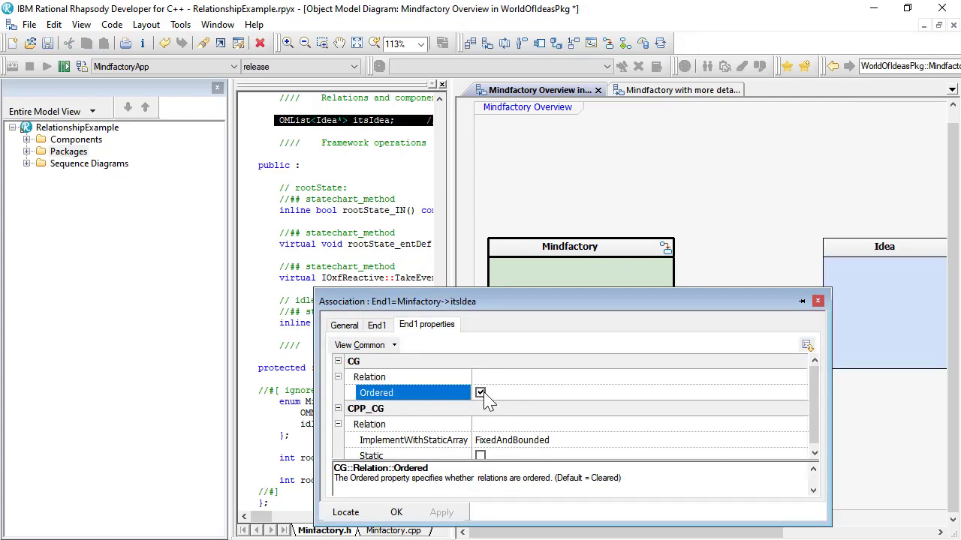
click(396, 513)
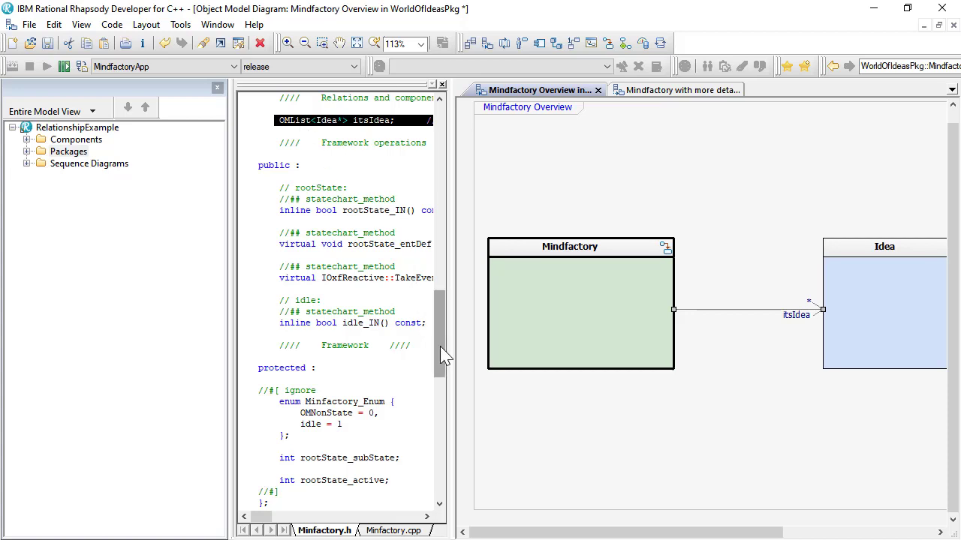
drag(443, 355, 440, 275)
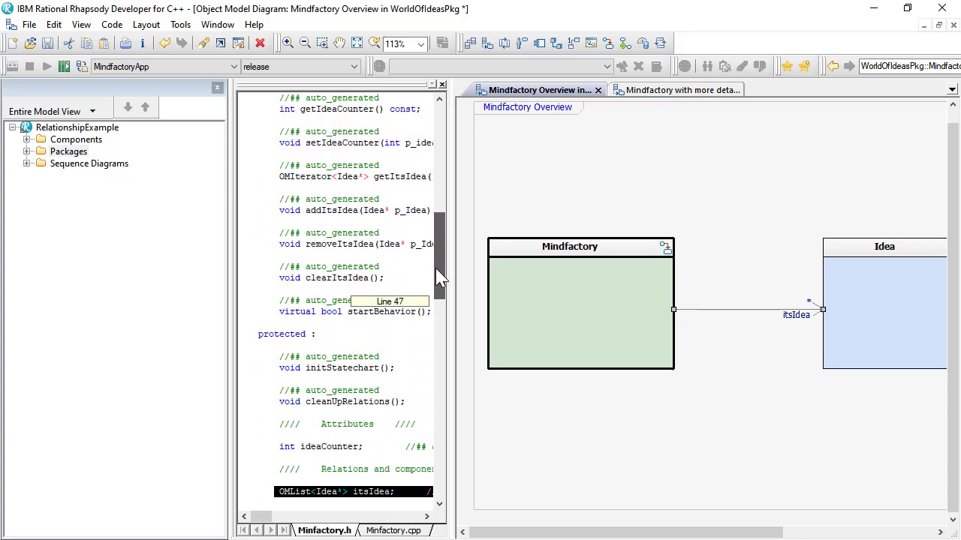
double_click(328, 211)
double_click(328, 245)
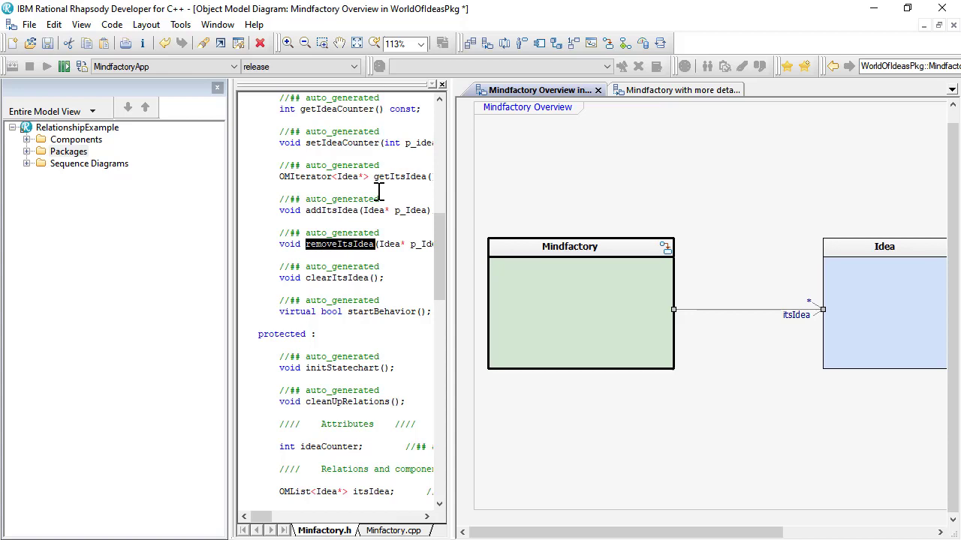
Step: Close the generated code, deselect the association, and select the RelationshipExample project
click(443, 84)
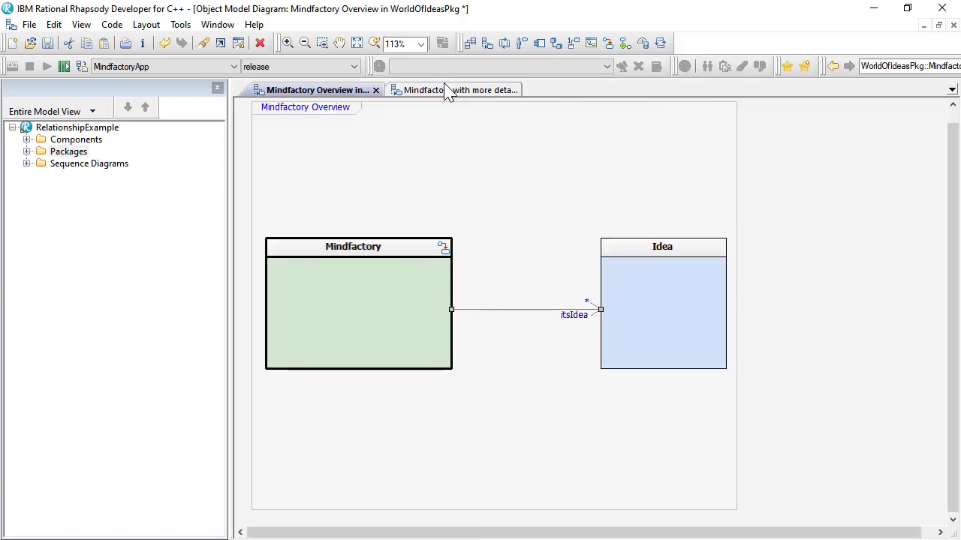
click(400, 145)
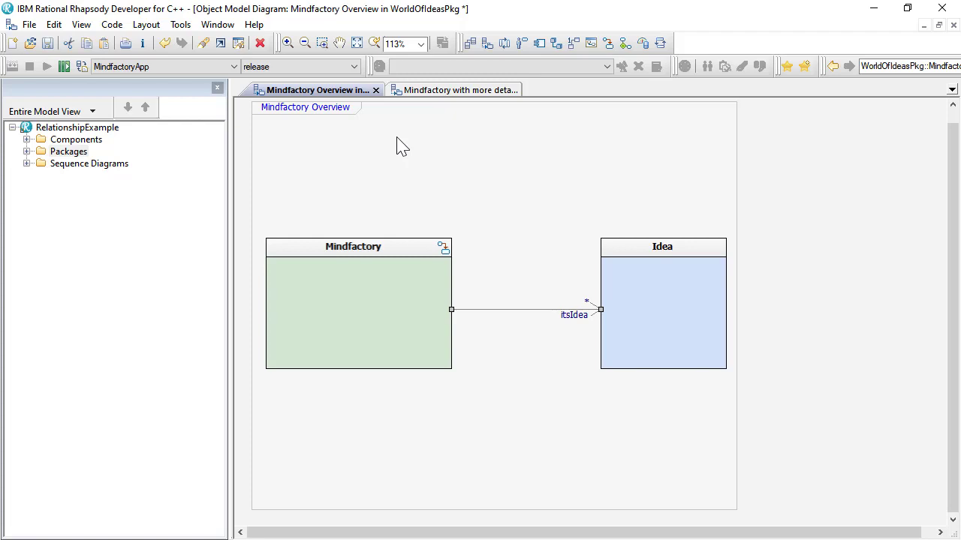
click(403, 146)
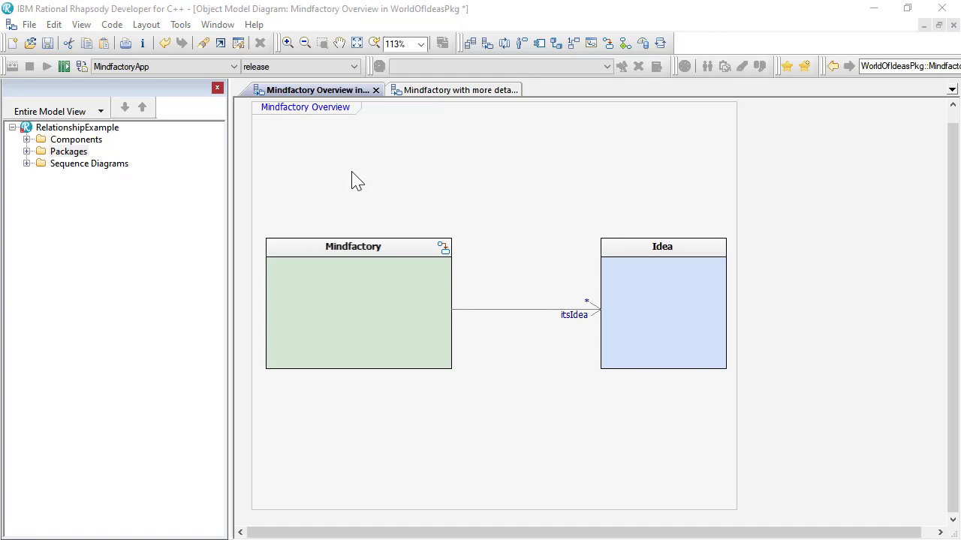
click(113, 129)
Step: Keep RelationshipExample's CPP_CG > Configuration > ContainerSet property at OMContainers
right_click(113, 129)
click(140, 136)
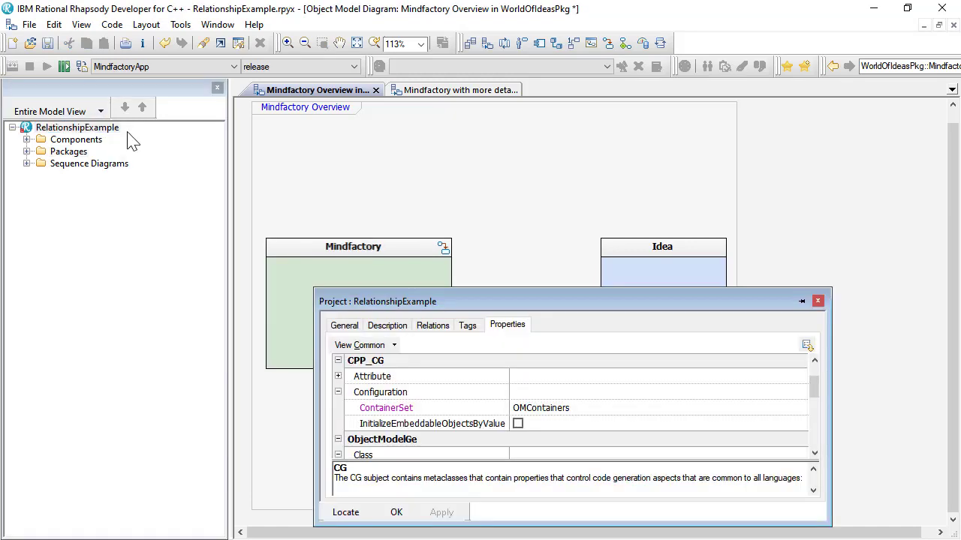
click(397, 364)
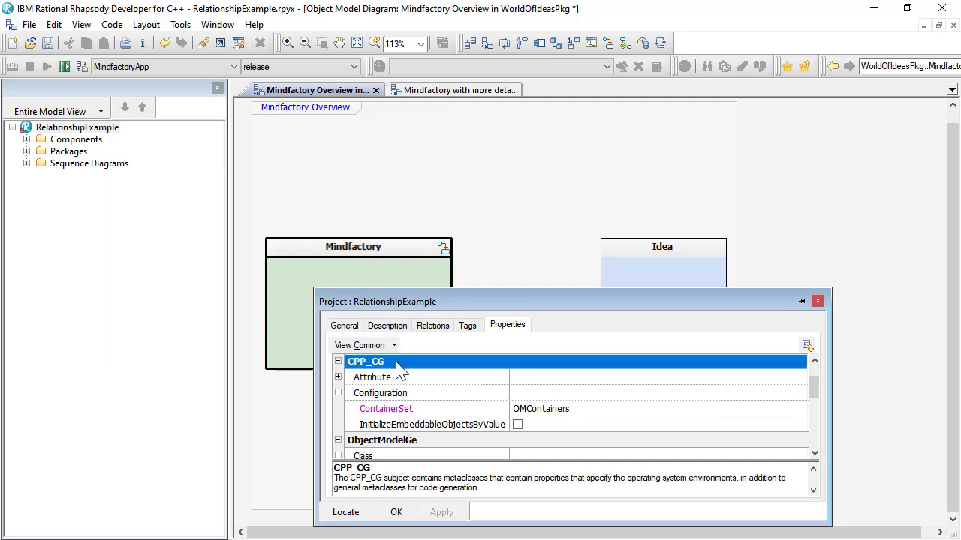
click(415, 396)
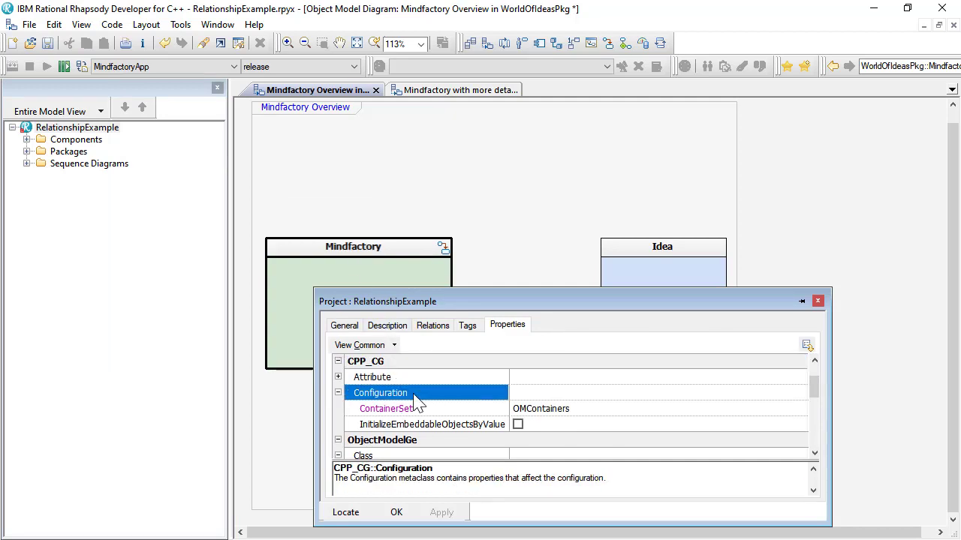
click(425, 412)
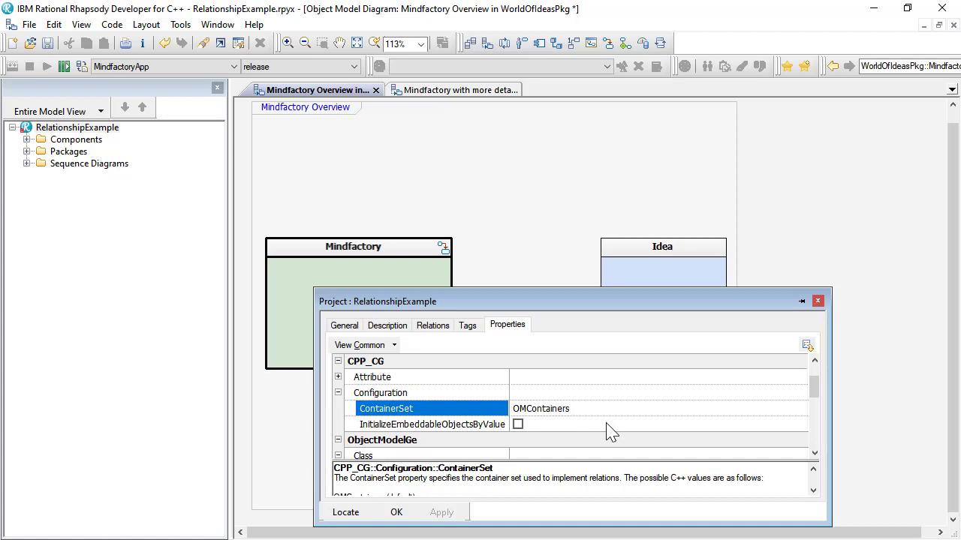
click(621, 410)
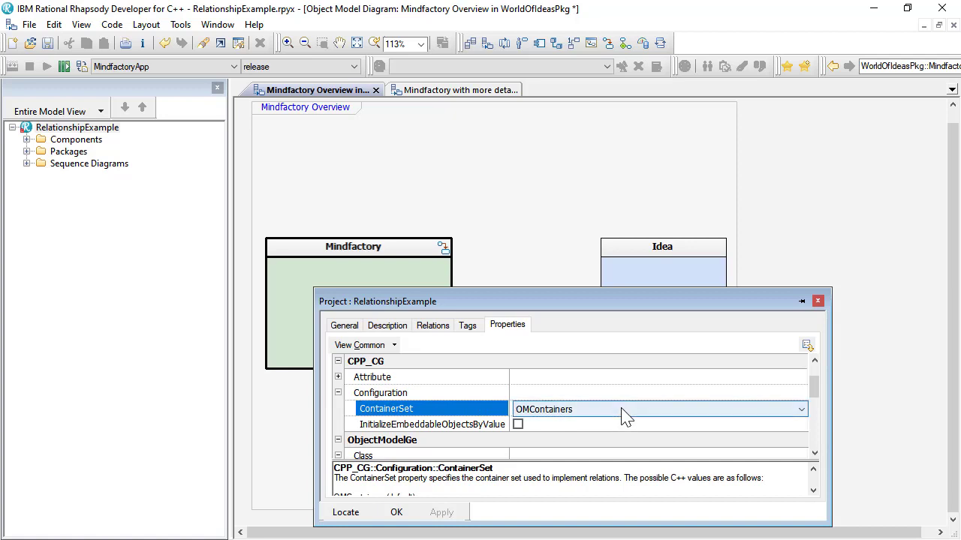
click(623, 417)
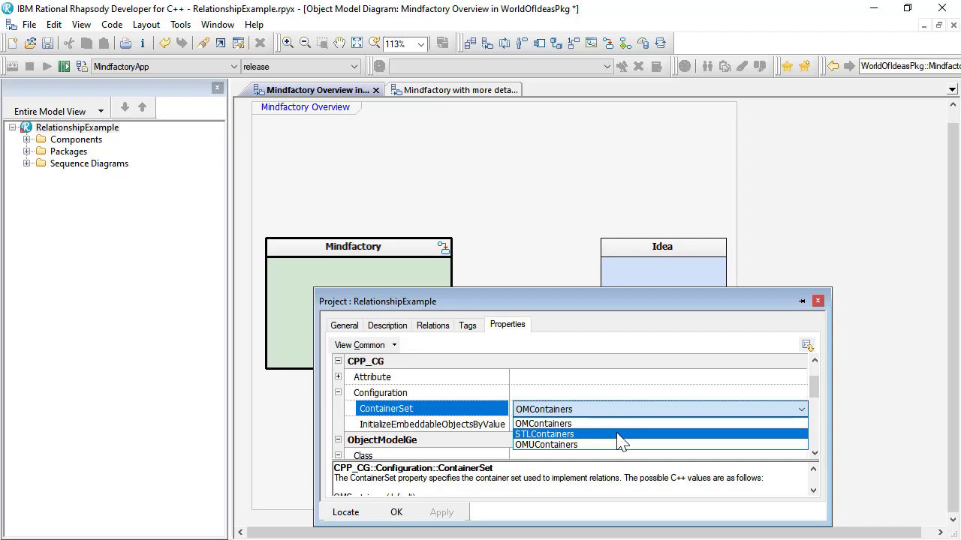
key(Up)
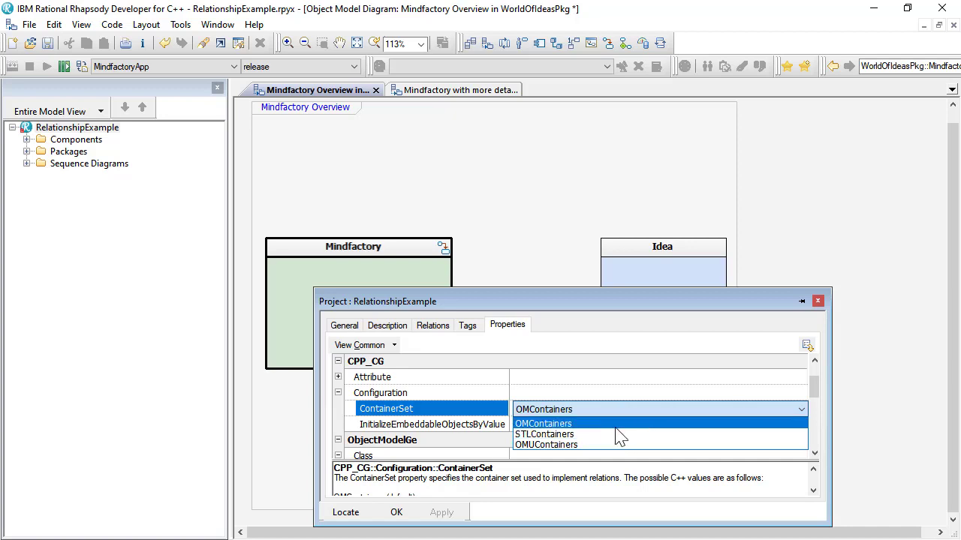
key(Return)
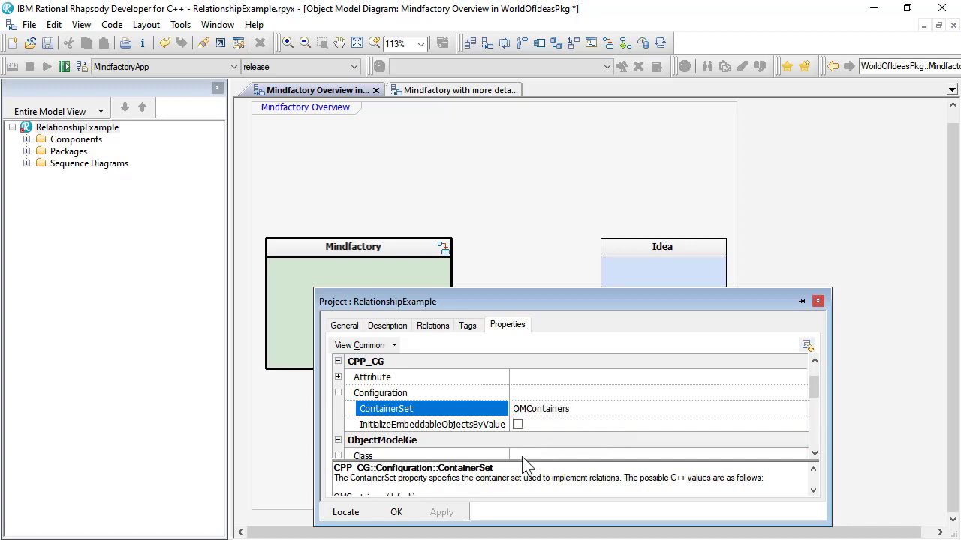
Step: Close the project properties and review cmdCreateIdea and createIdea in 'Mindfactory with more details'
click(393, 513)
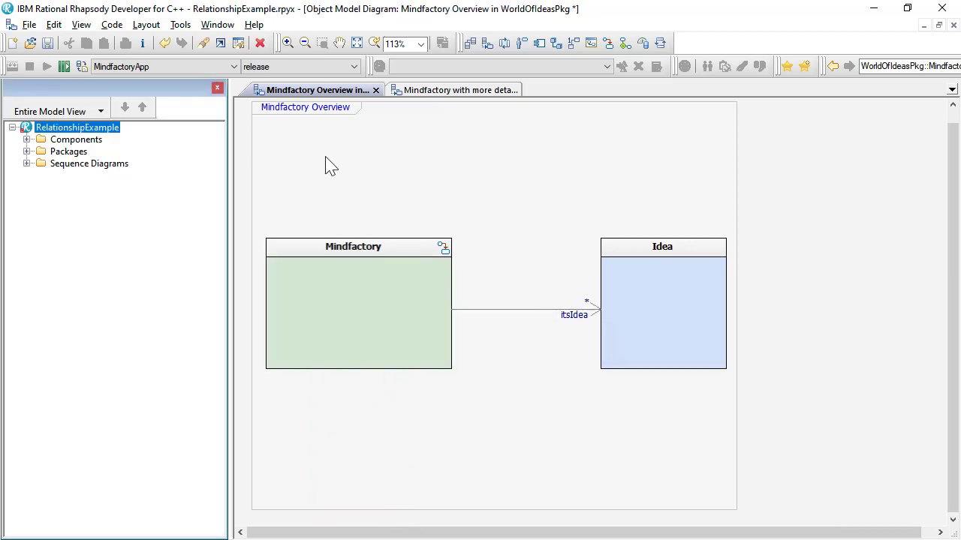
click(434, 93)
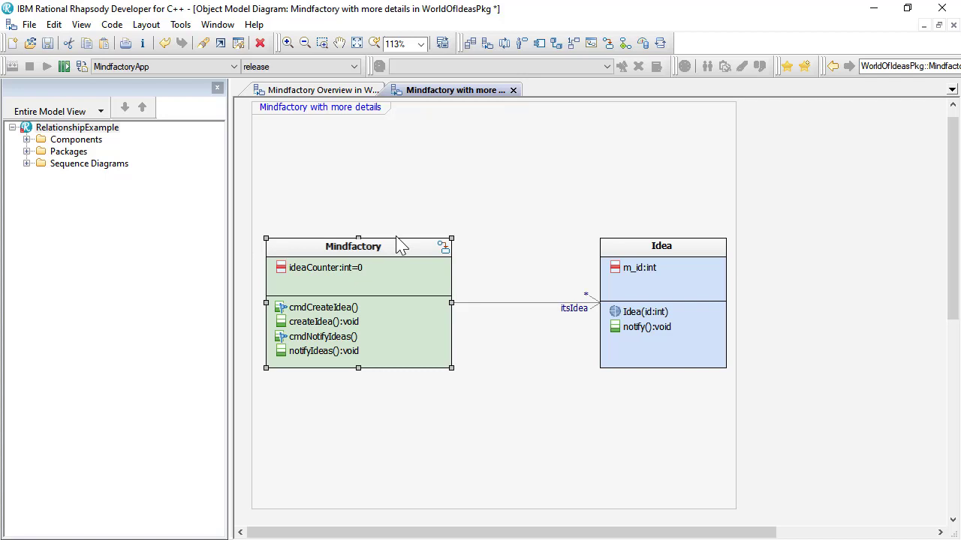
click(351, 314)
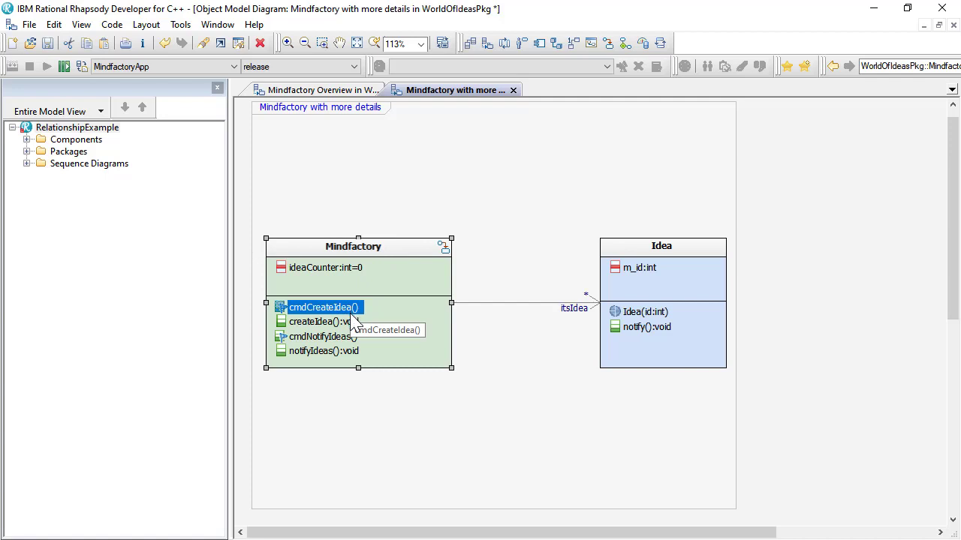
click(351, 321)
drag(351, 321, 601, 343)
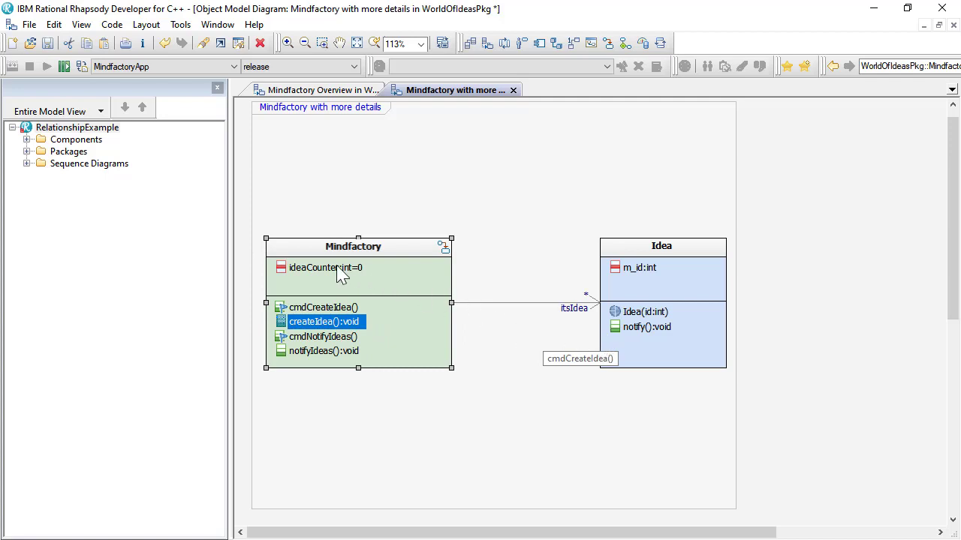
Step: Review ideaCounter, cmdNotifyIdeas, notifyIdeas and Idea's notify, then open the Minfactory statechart
click(334, 271)
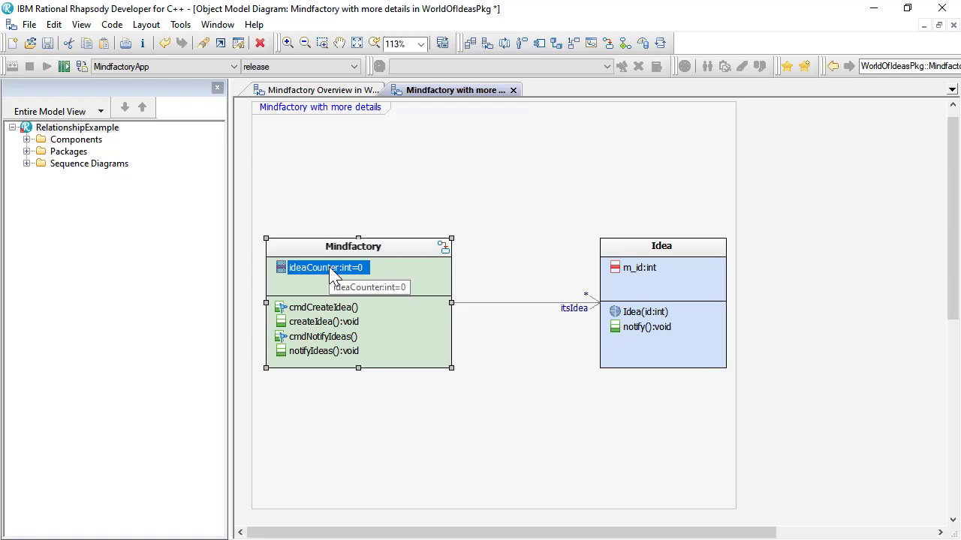
click(344, 338)
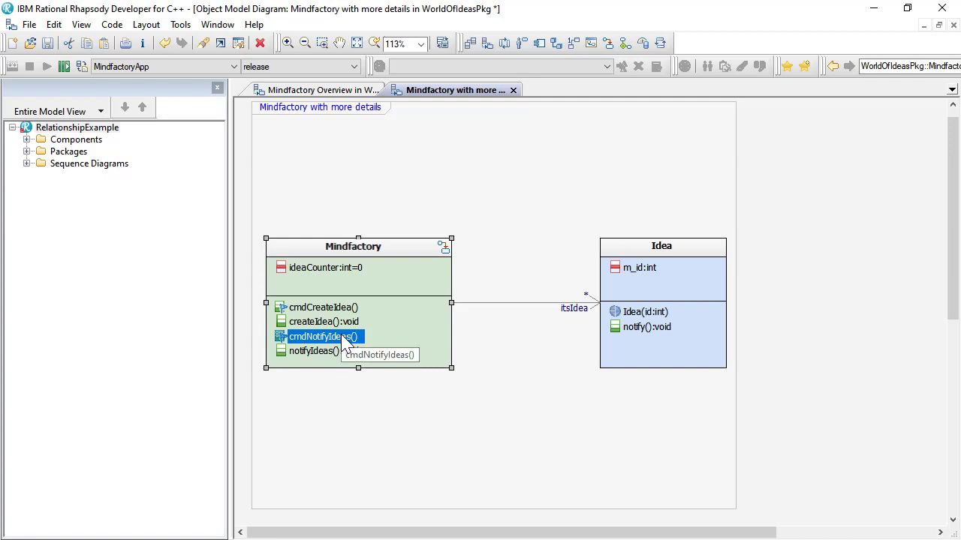
click(346, 354)
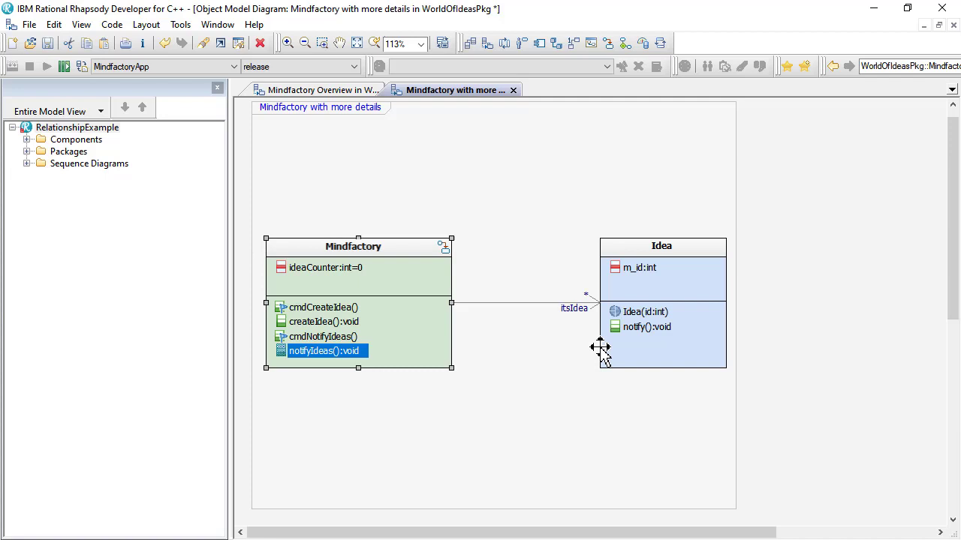
click(620, 330)
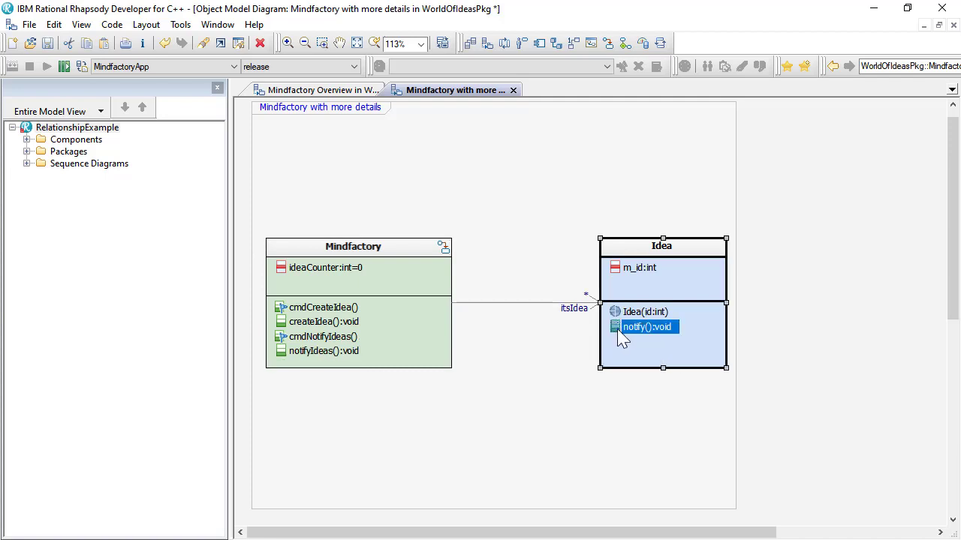
drag(619, 331, 444, 253)
click(443, 251)
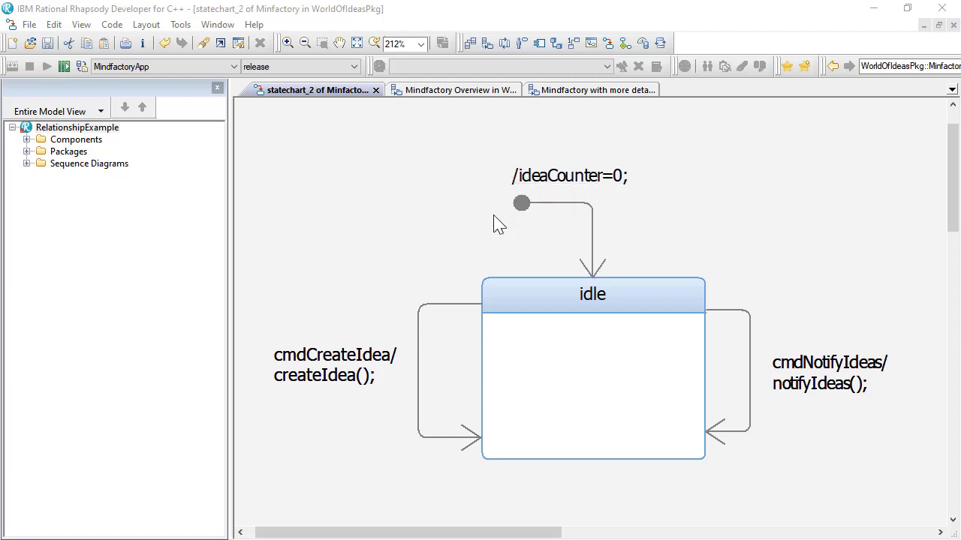
Step: Locate the createIdea operation from the cmdCreateIdea transition and view its implementation
double_click(439, 301)
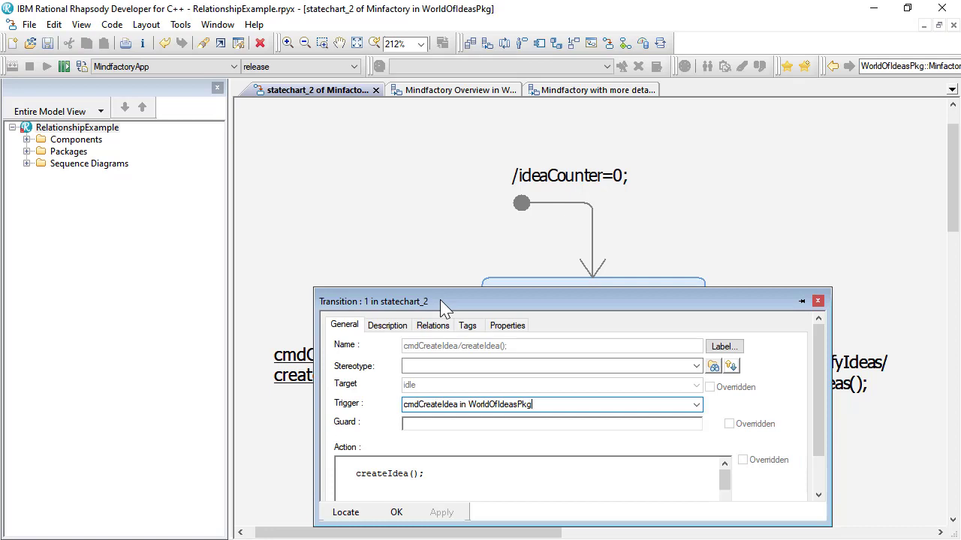
right_click(386, 474)
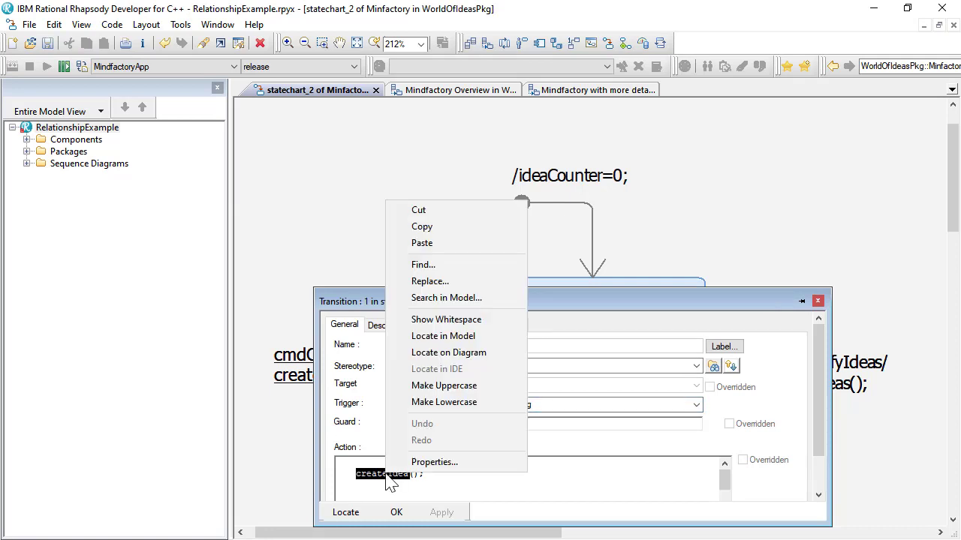
click(449, 338)
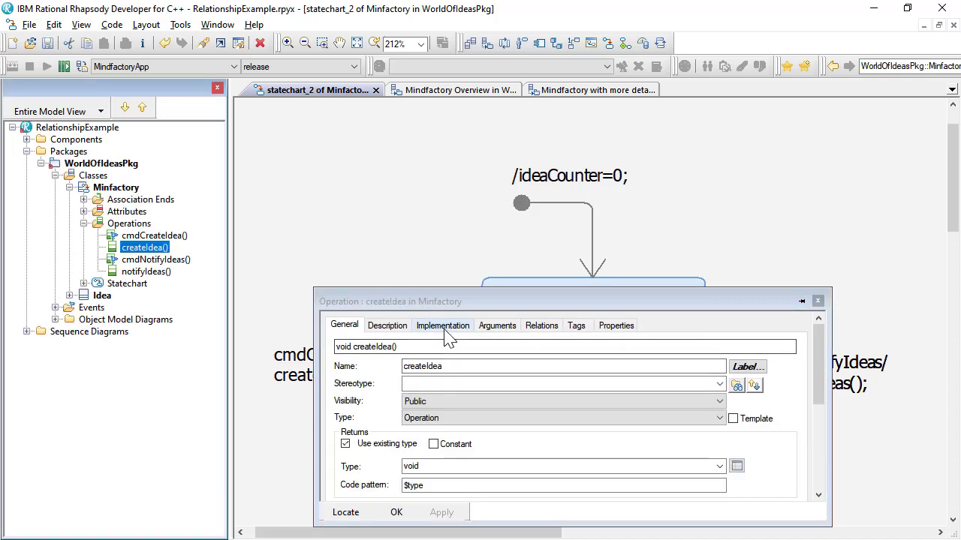
click(443, 325)
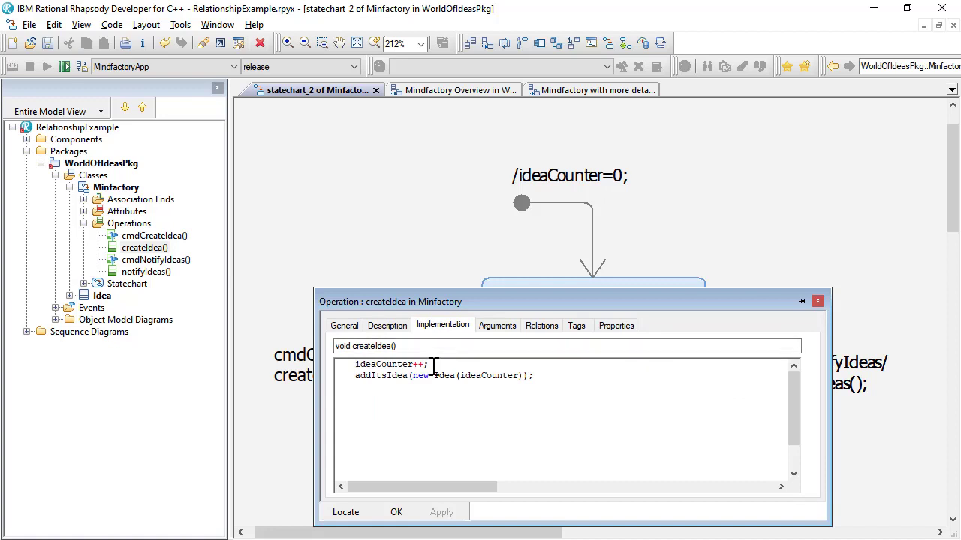
Step: Highlight new, ideaCounter and addItsIdea in the code, then expand the Idea class
double_click(423, 377)
double_click(493, 377)
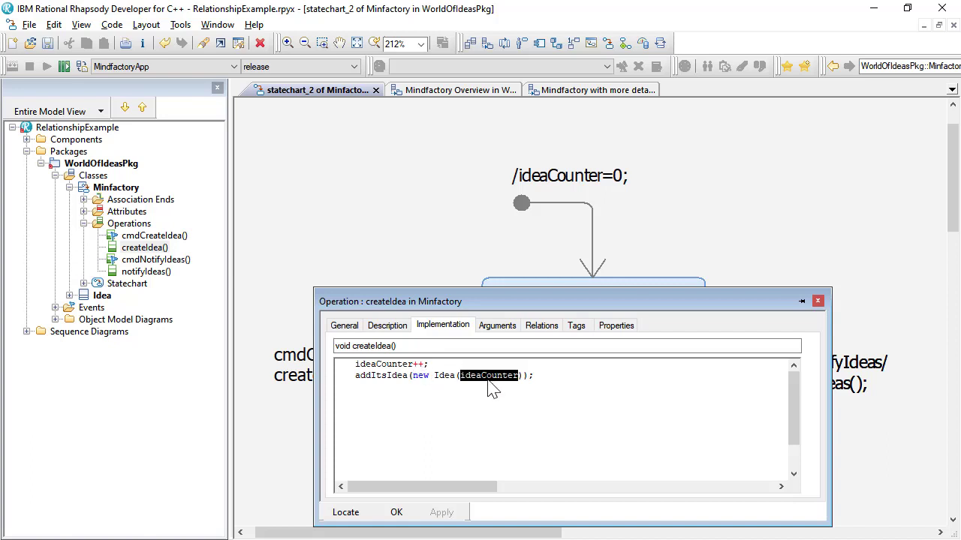
double_click(376, 377)
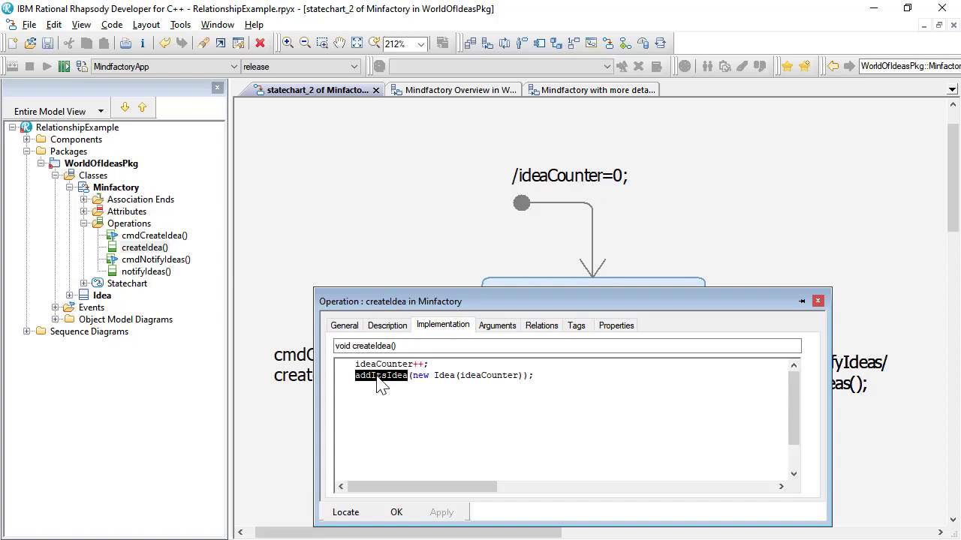
click(69, 295)
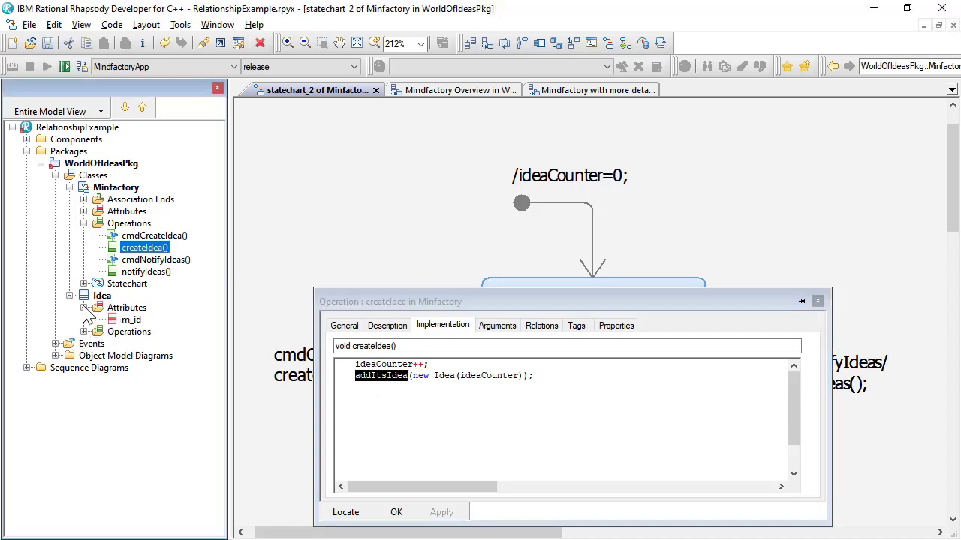
Step: Review the Idea(int id) constructor's m_id(id) initializer and creation message, then close it
click(83, 331)
click(118, 345)
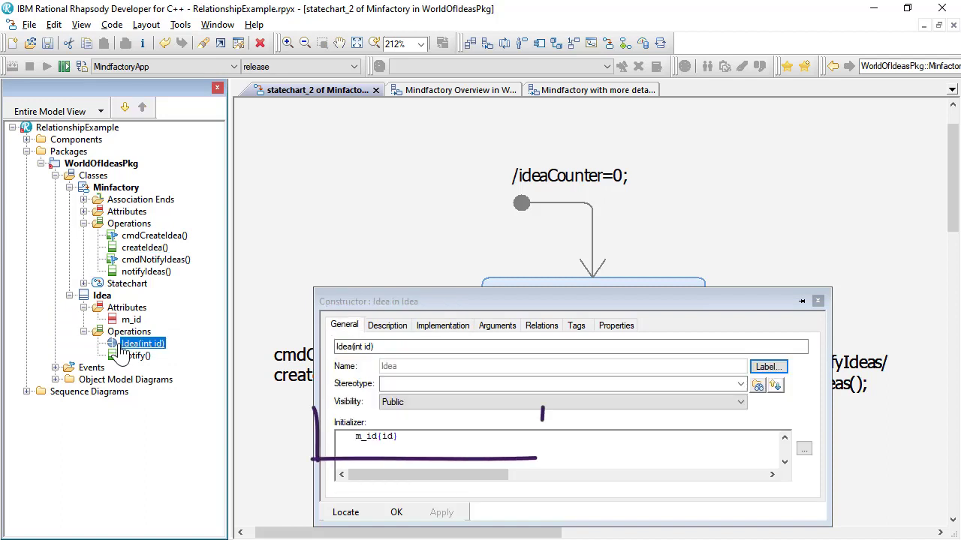
click(410, 441)
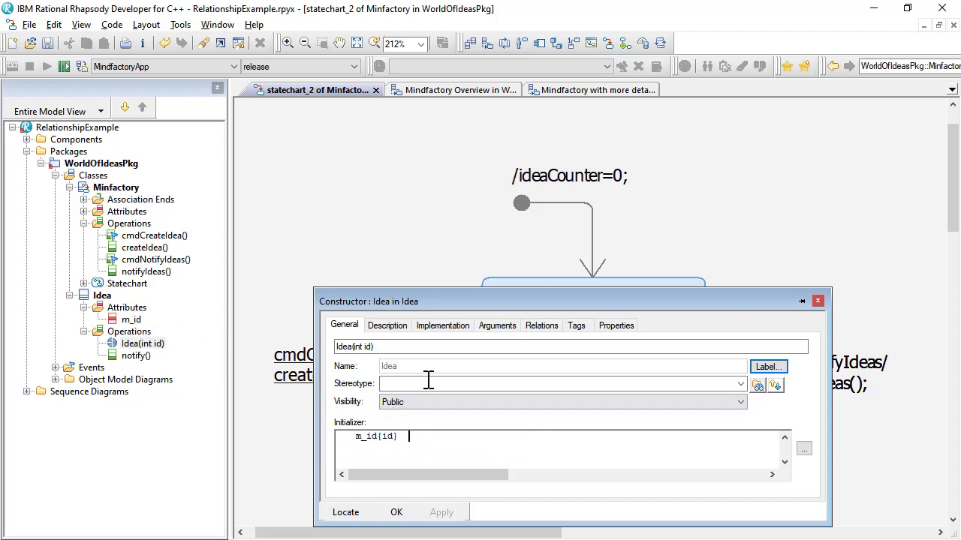
click(440, 329)
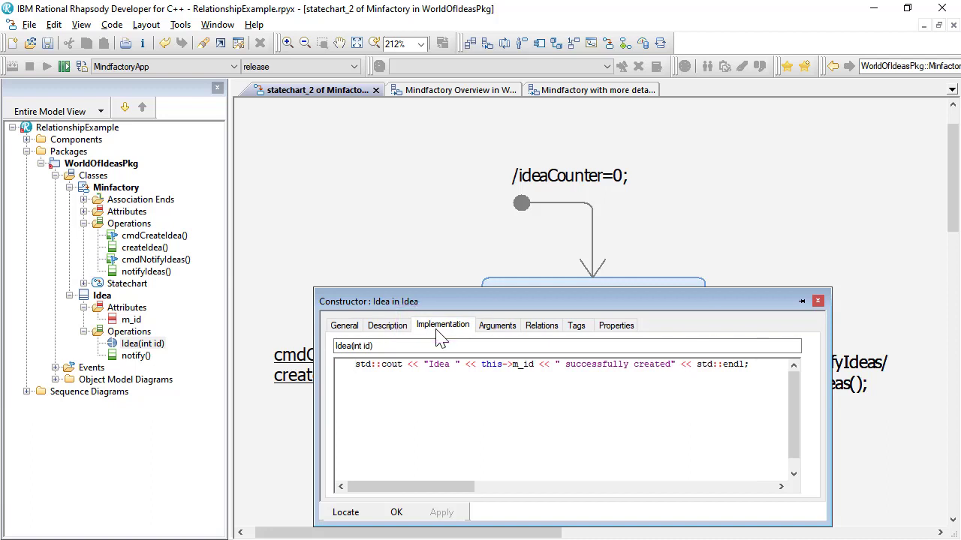
click(399, 515)
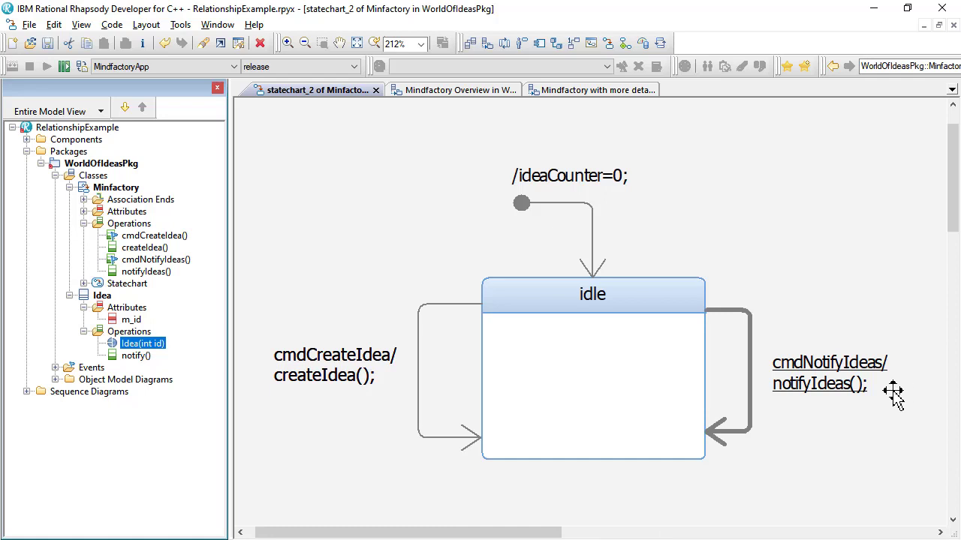
Step: View the notifyIdeas loop calling notify, then Idea's notify code, and close the properties
click(157, 274)
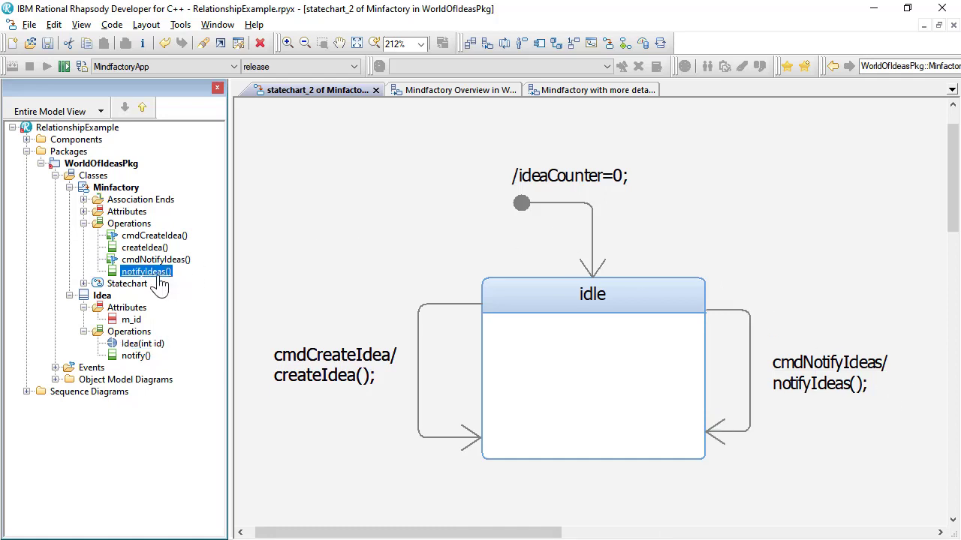
double_click(156, 273)
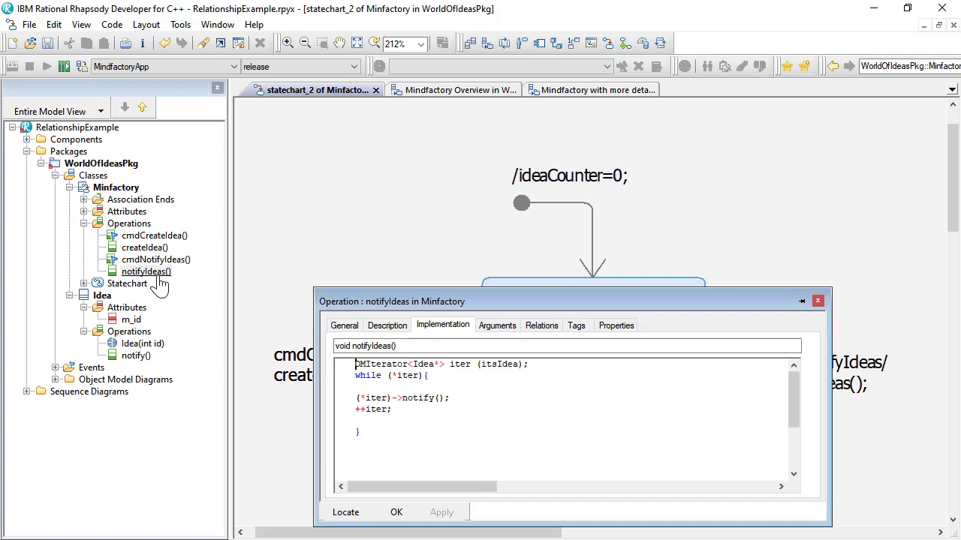
double_click(423, 403)
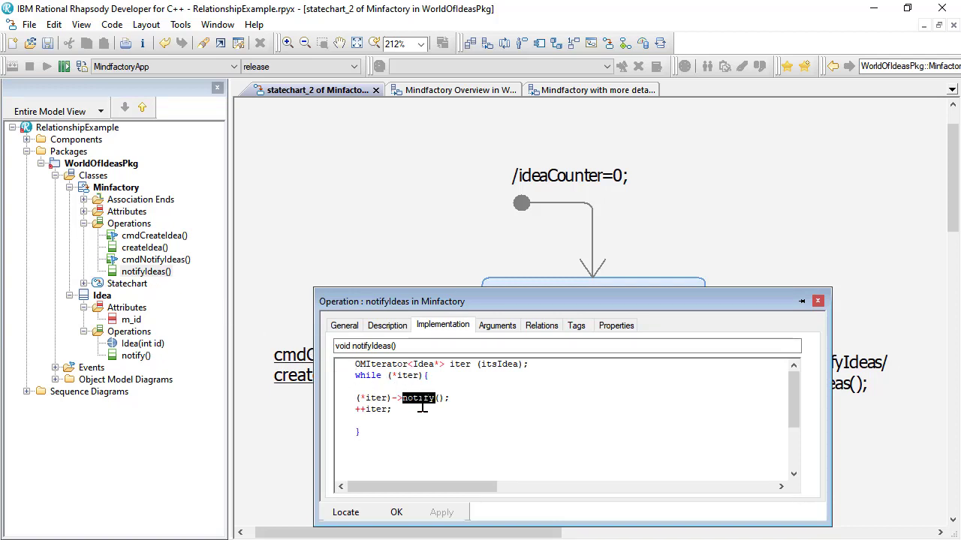
click(141, 358)
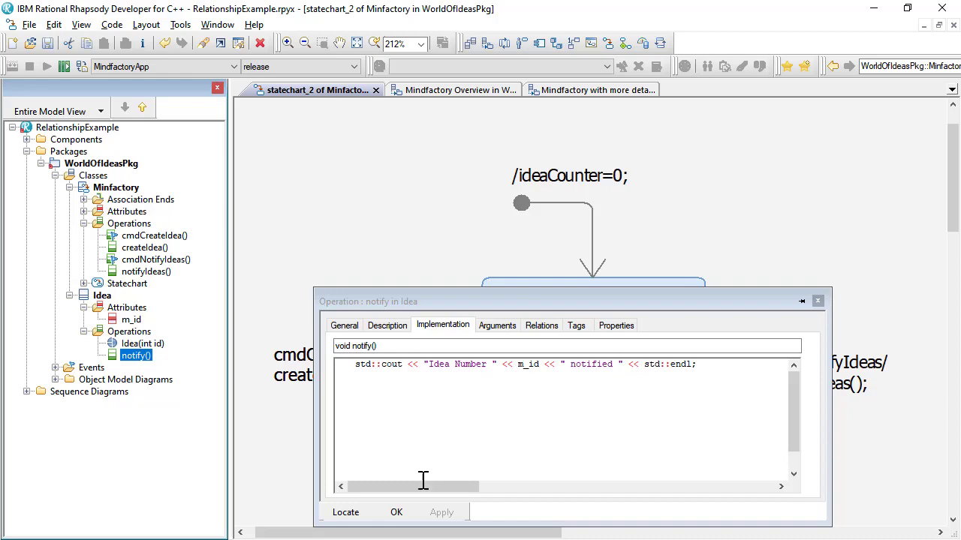
click(396, 514)
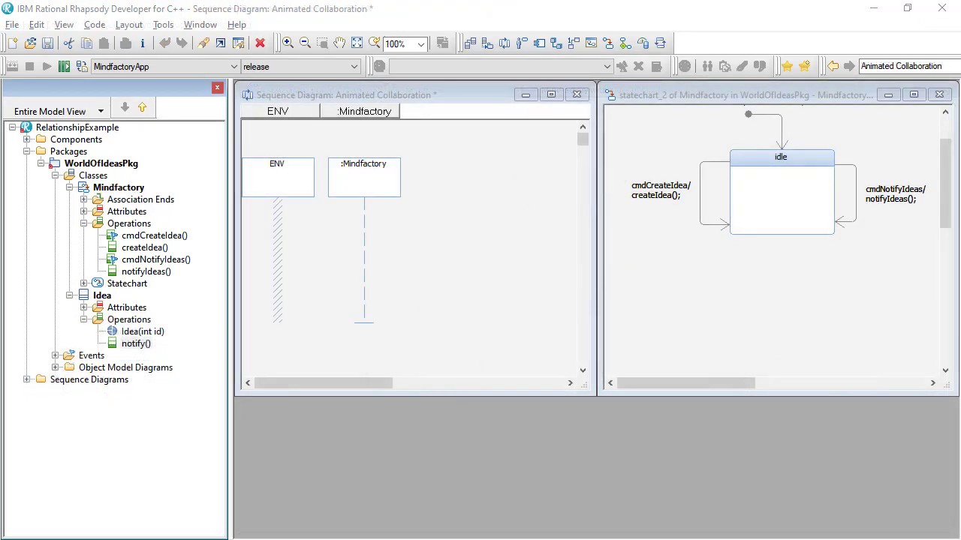
Step: Run MindfactoryApp.exe in the debug configuration and start animation with the browser in Animation View
click(306, 68)
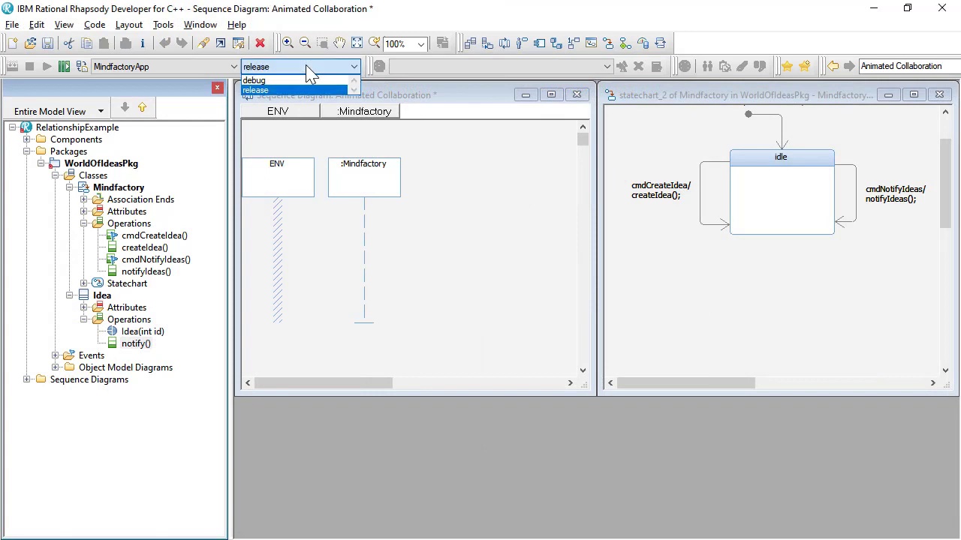
click(293, 81)
click(94, 25)
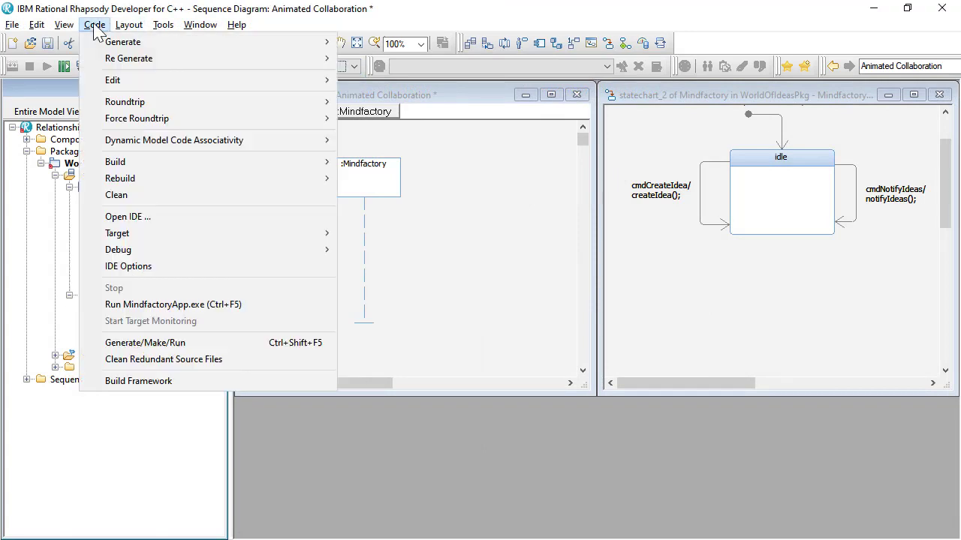
click(177, 305)
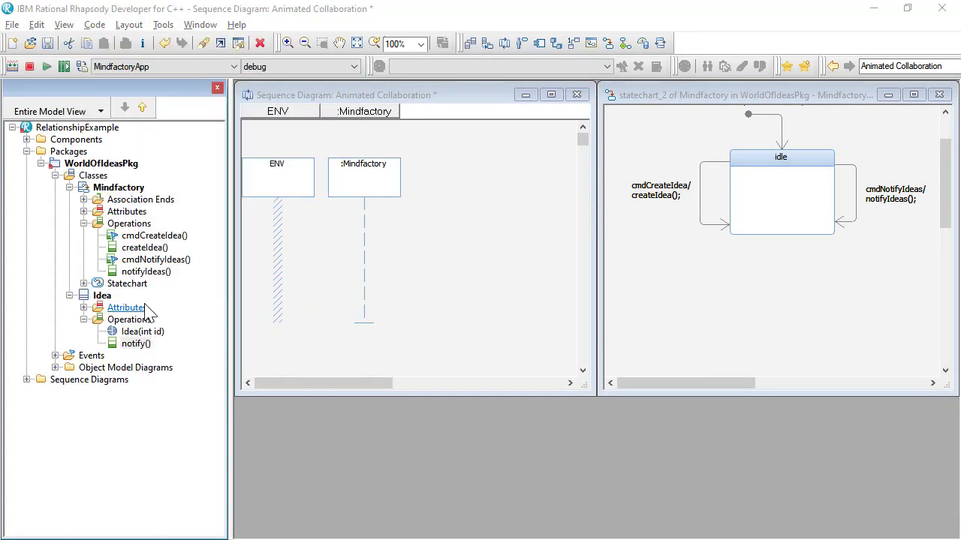
click(69, 134)
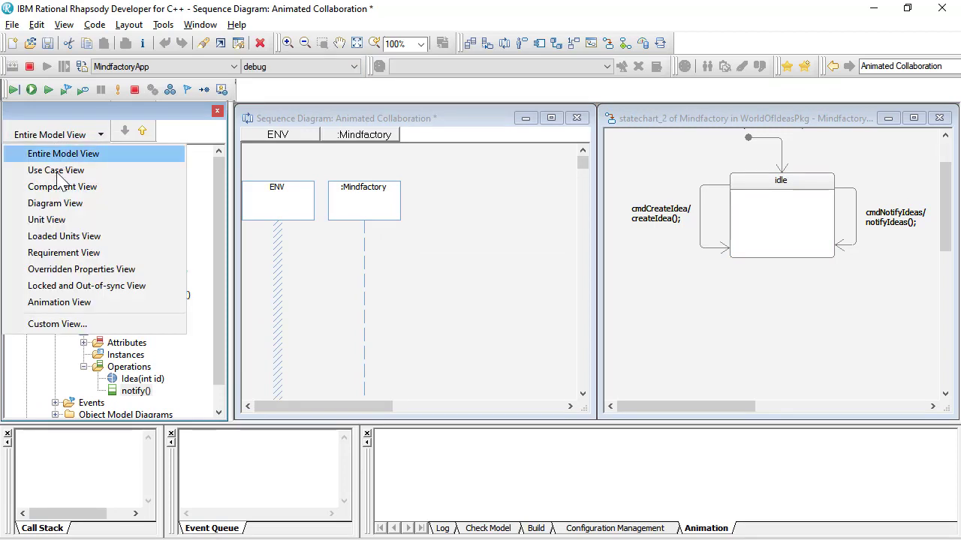
click(63, 305)
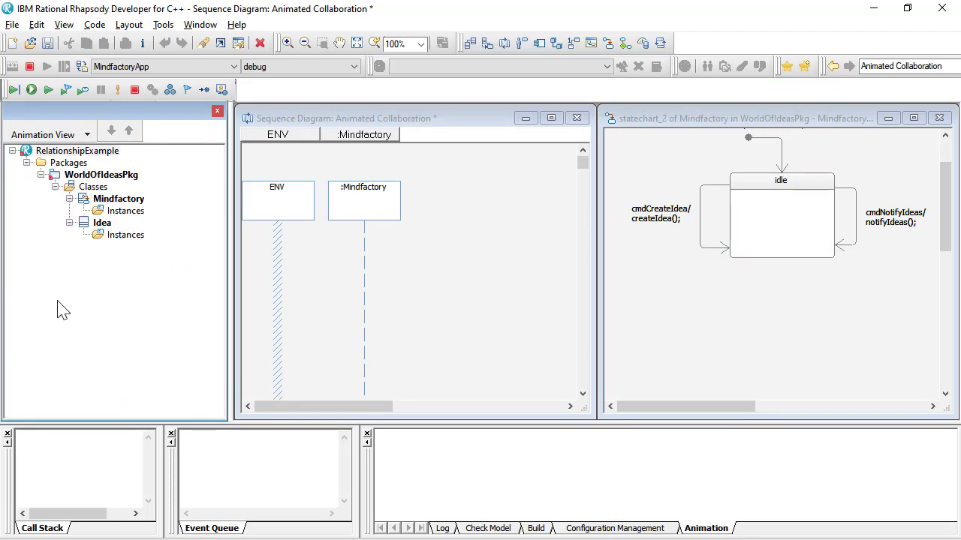
click(30, 94)
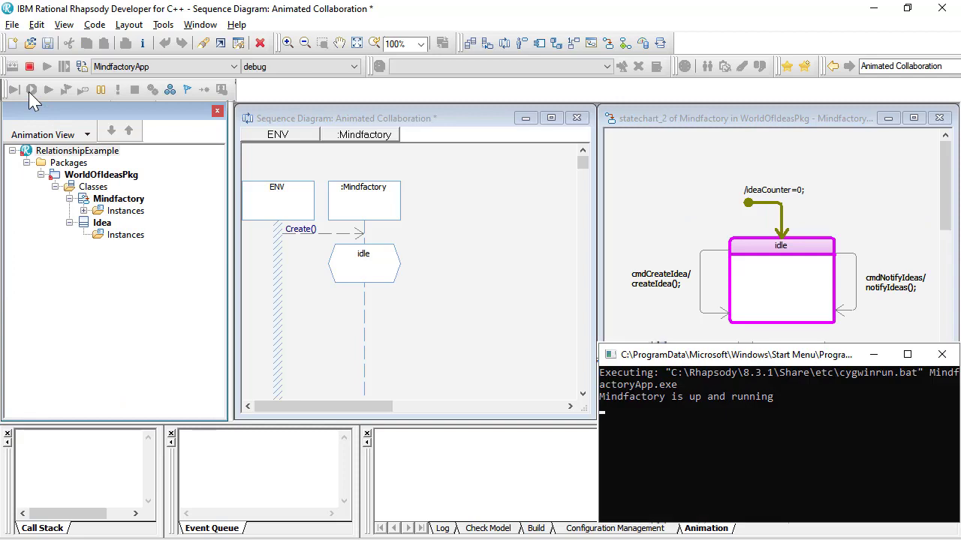
Step: Inspect Mindfactory[0]'s features to confirm ideaCounter is 0 and itsIdea is empty
click(84, 210)
double_click(146, 224)
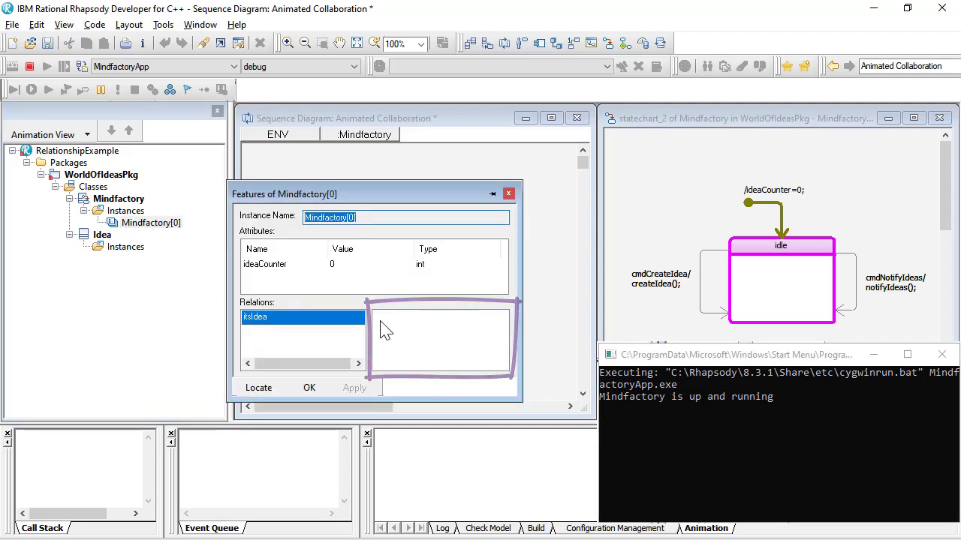
click(341, 266)
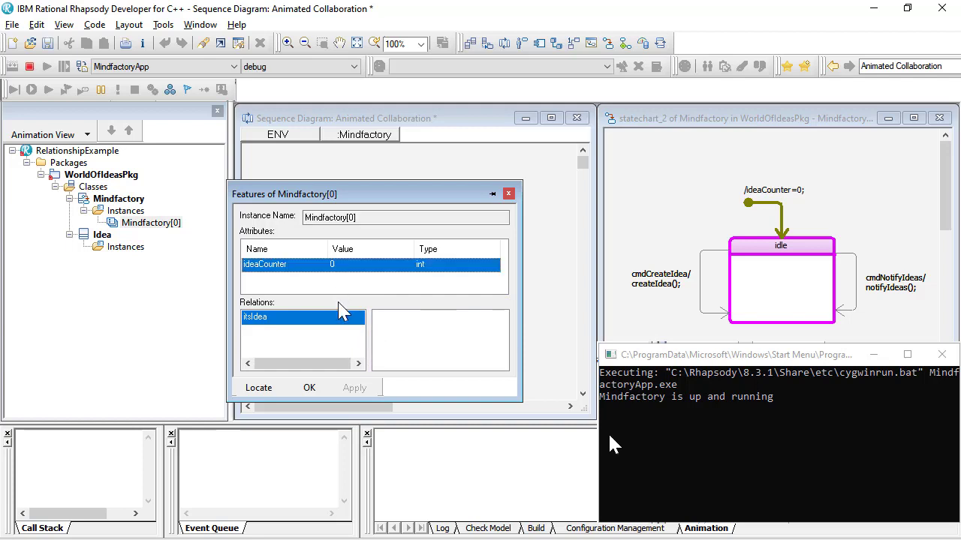
click(309, 389)
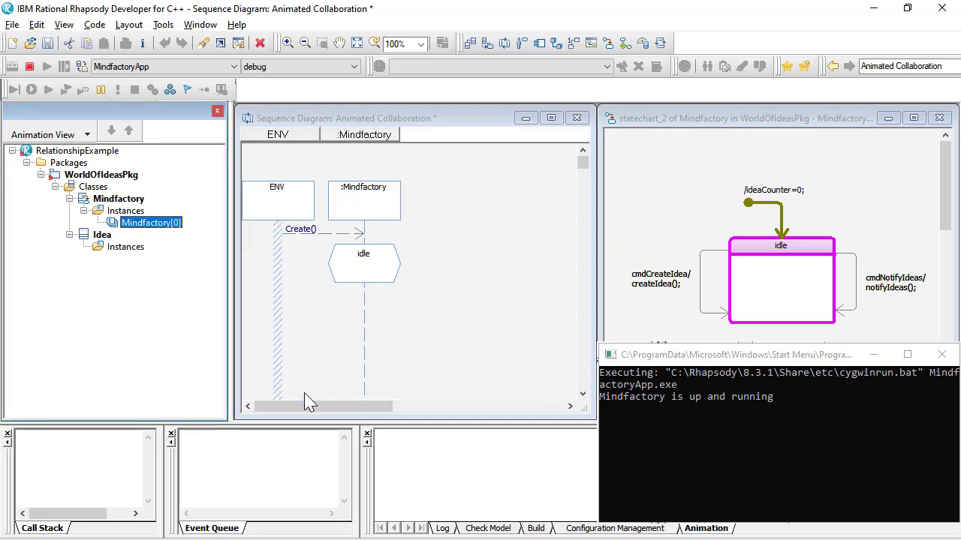
click(367, 357)
Step: Generate cmdCreateIdea on the Mindfactory[0] lifeline repeatedly, creating Idea[0], Idea[1] and Idea[2]
right_click(367, 356)
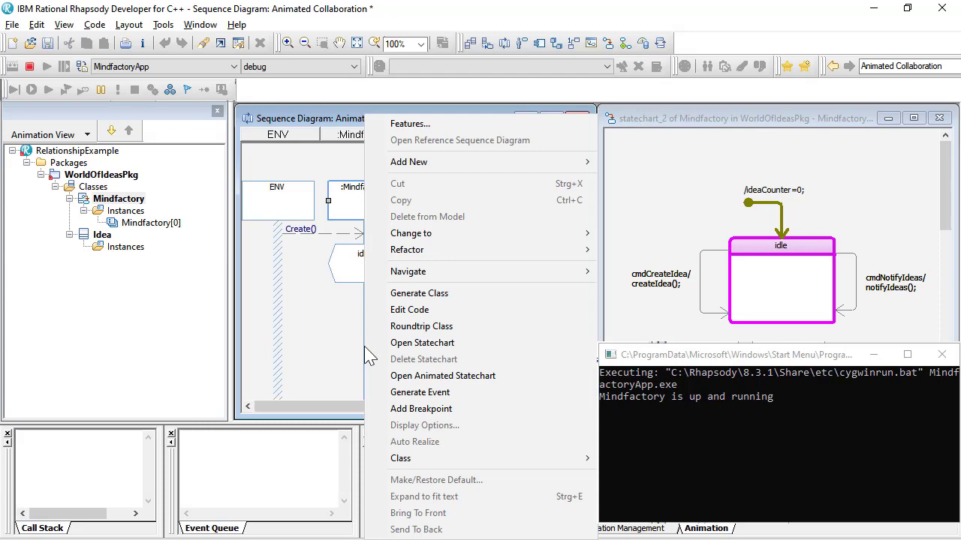
click(406, 389)
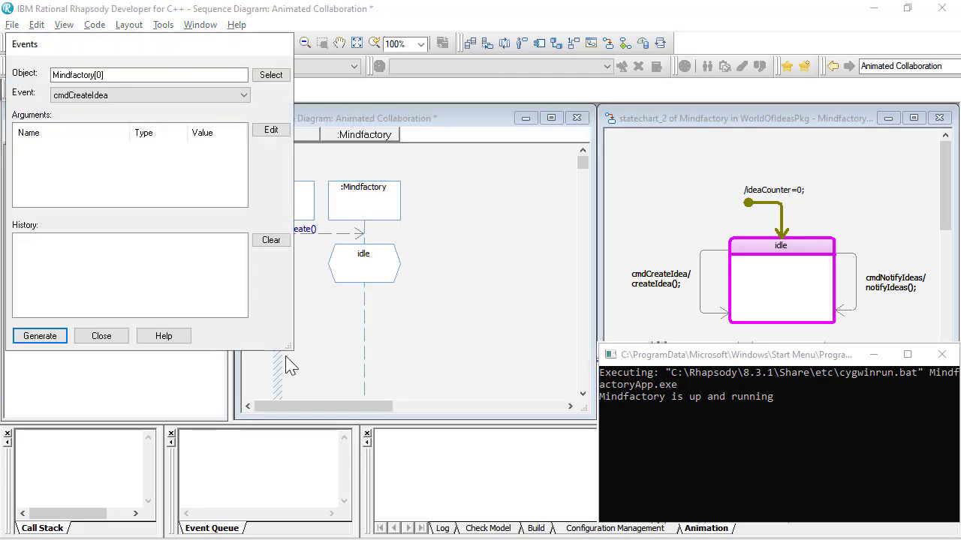
click(42, 339)
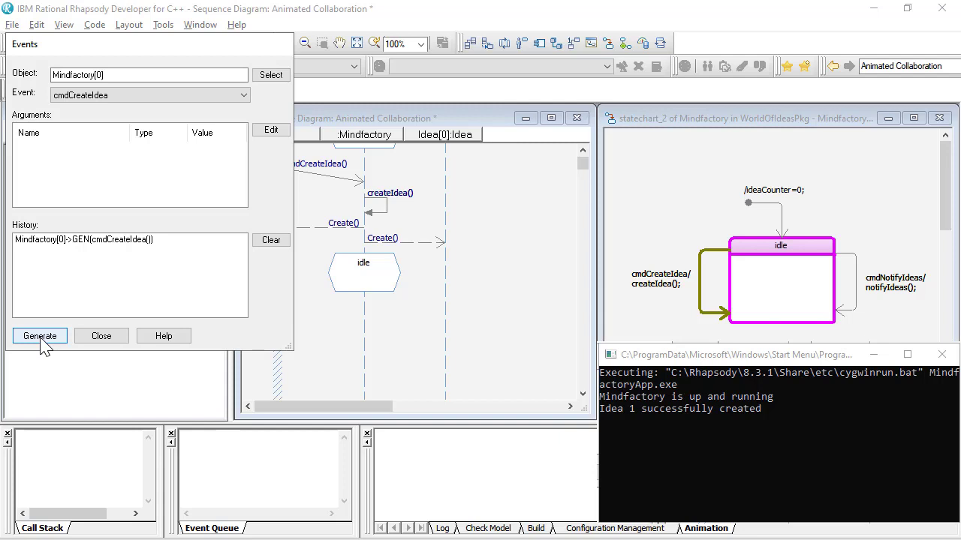
click(40, 336)
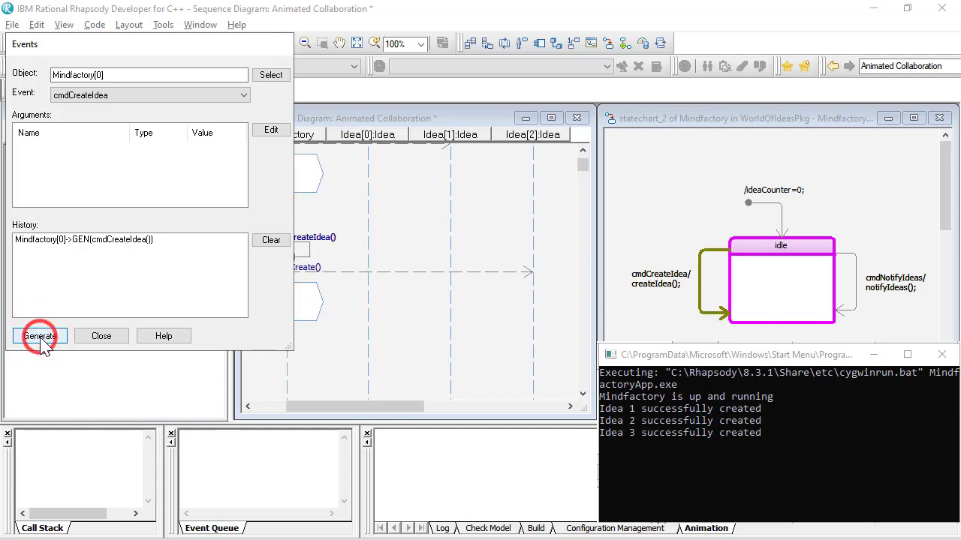
Step: List the Idea instances and verify Mindfactory[0] shows ideaCounter 3 linking Idea[0]–Idea[2]
click(101, 336)
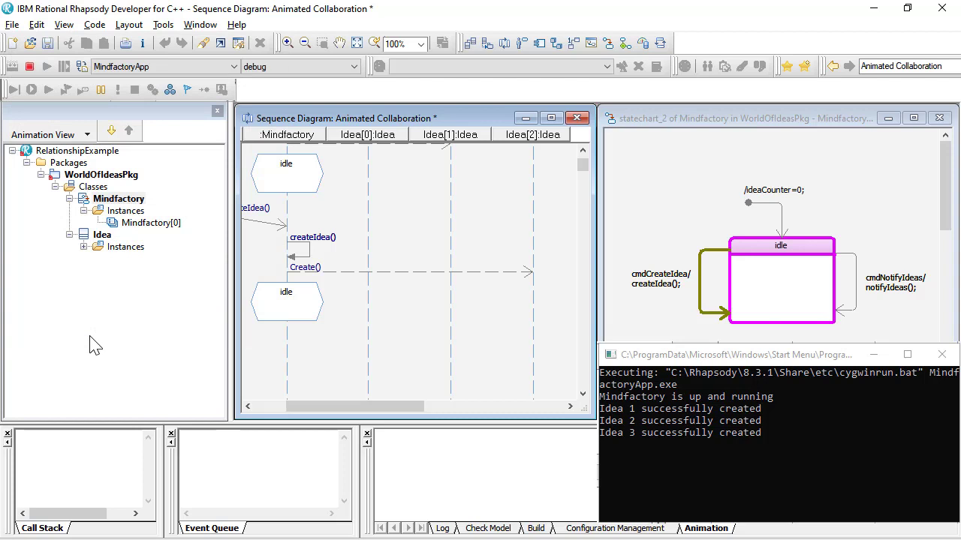
click(83, 248)
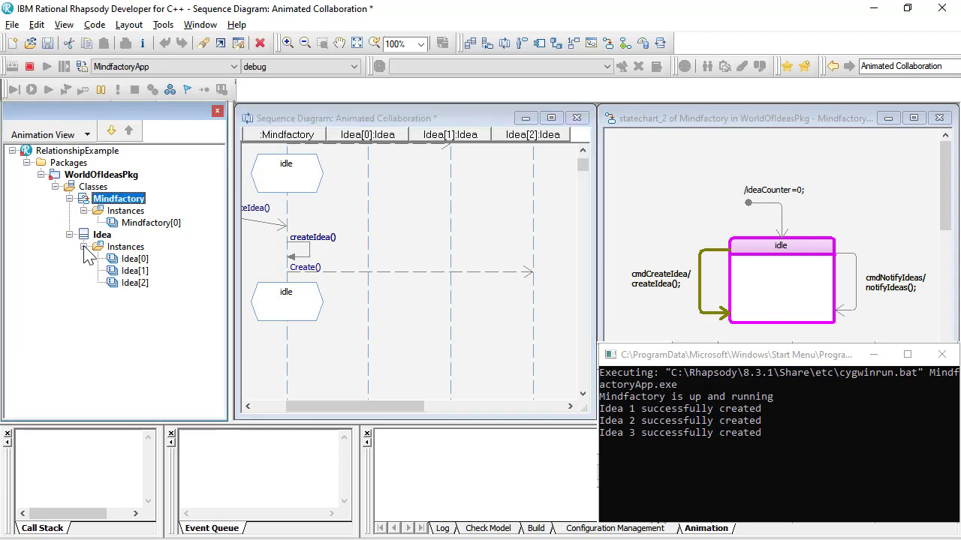
double_click(143, 223)
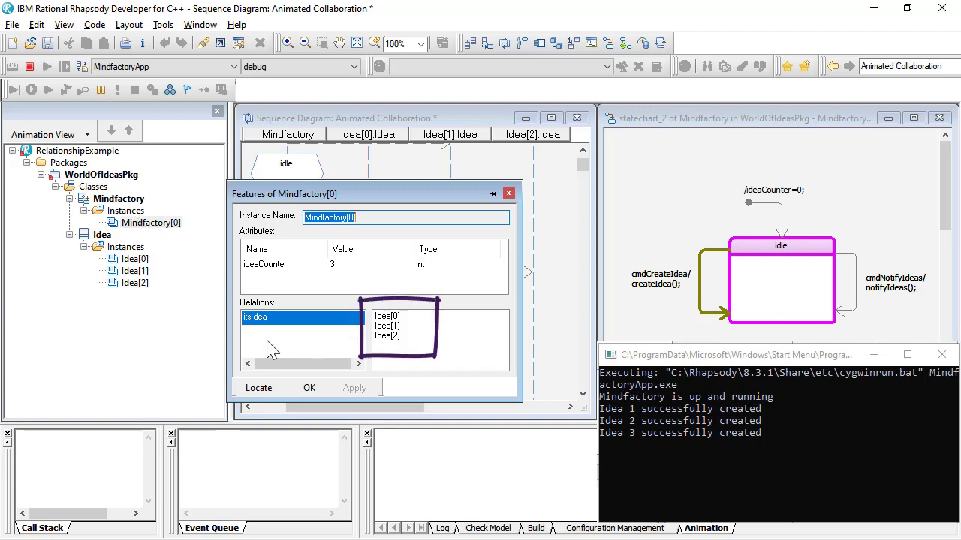
click(310, 388)
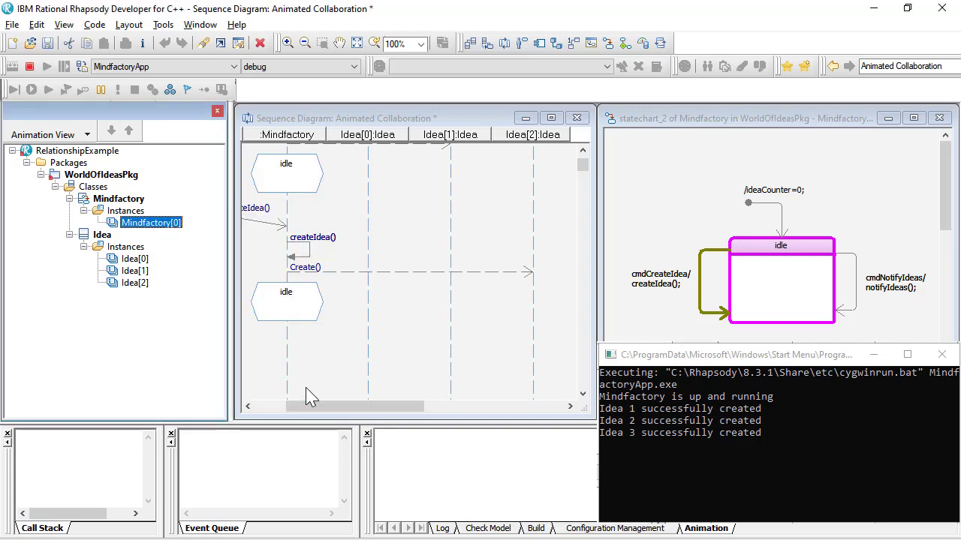
right_click(293, 379)
Step: Send a cmdNotifyIdeas event to Mindfactory so Ideas 1–3 report being notified
click(304, 392)
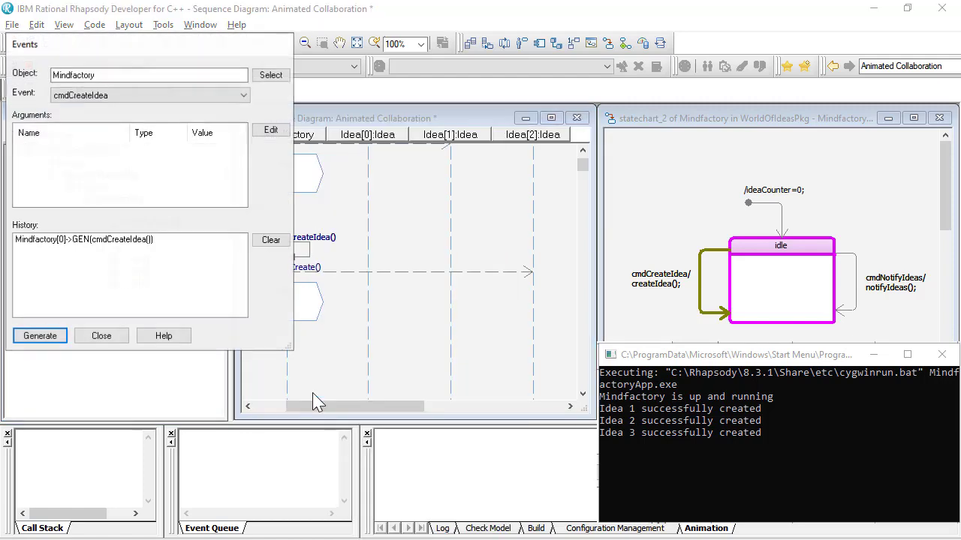
click(139, 97)
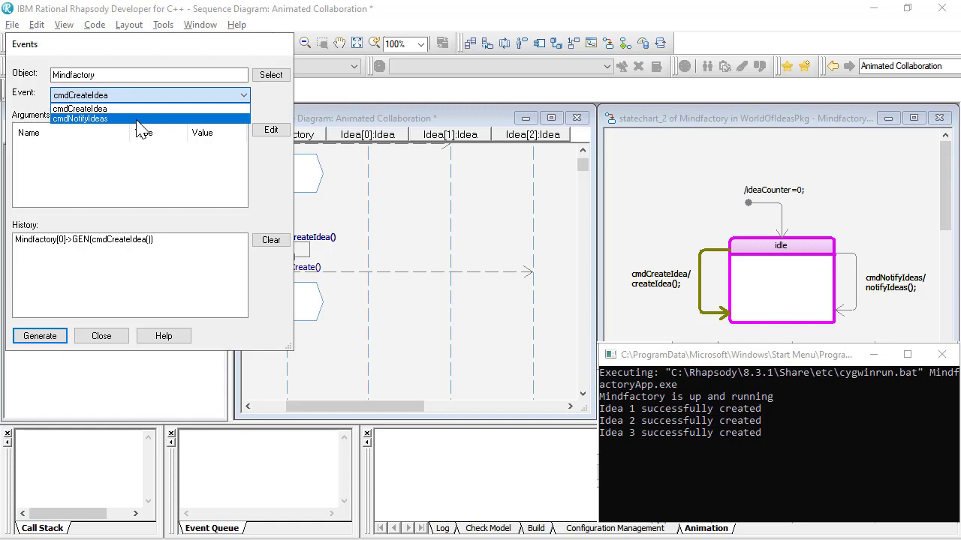
click(139, 120)
click(41, 336)
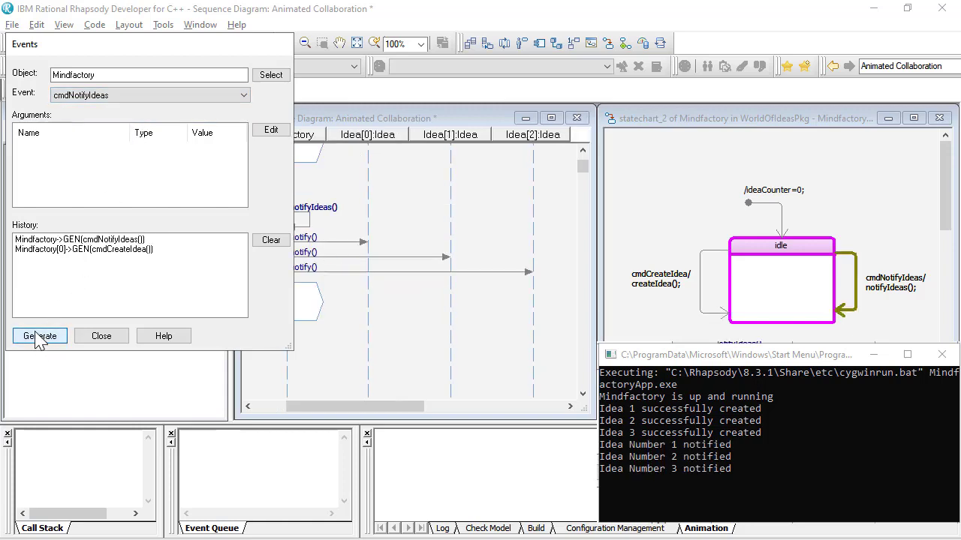
click(92, 337)
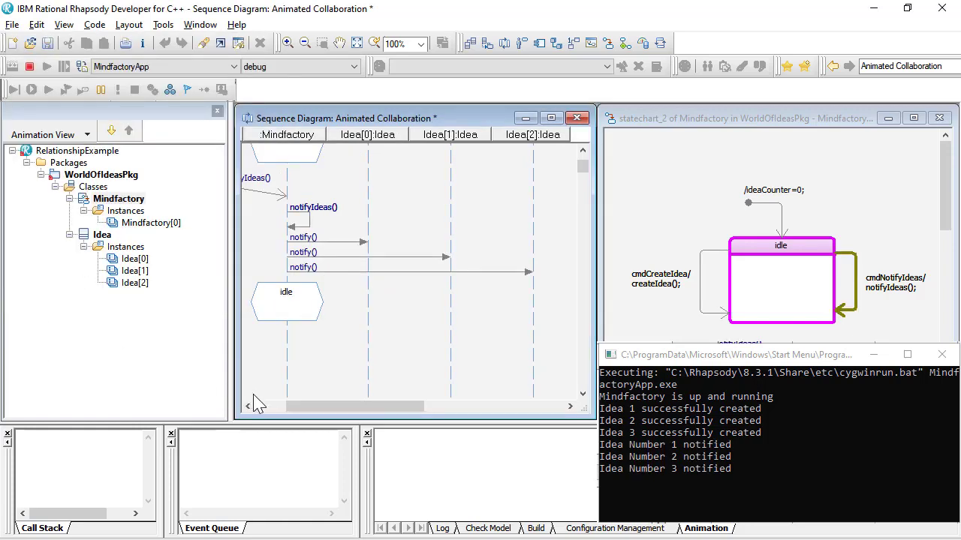
drag(294, 406, 277, 401)
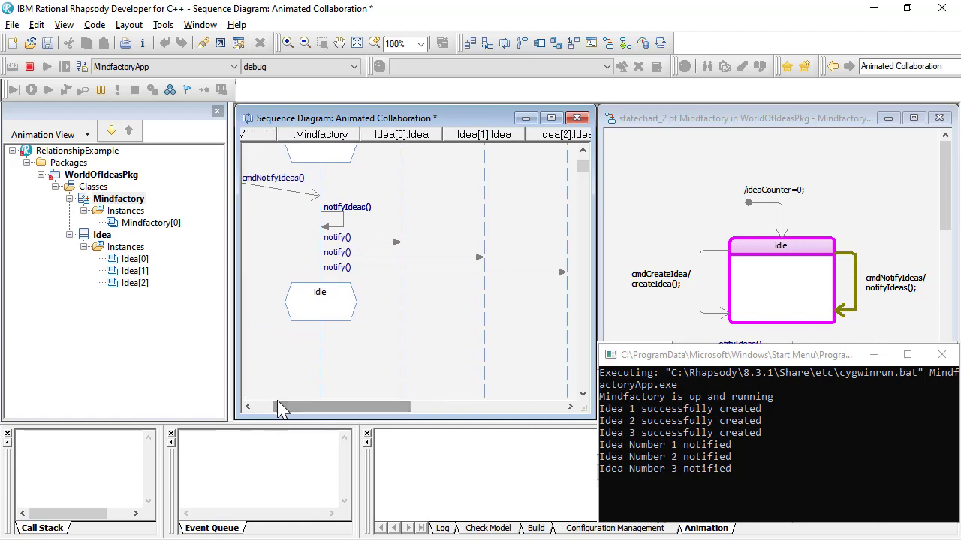